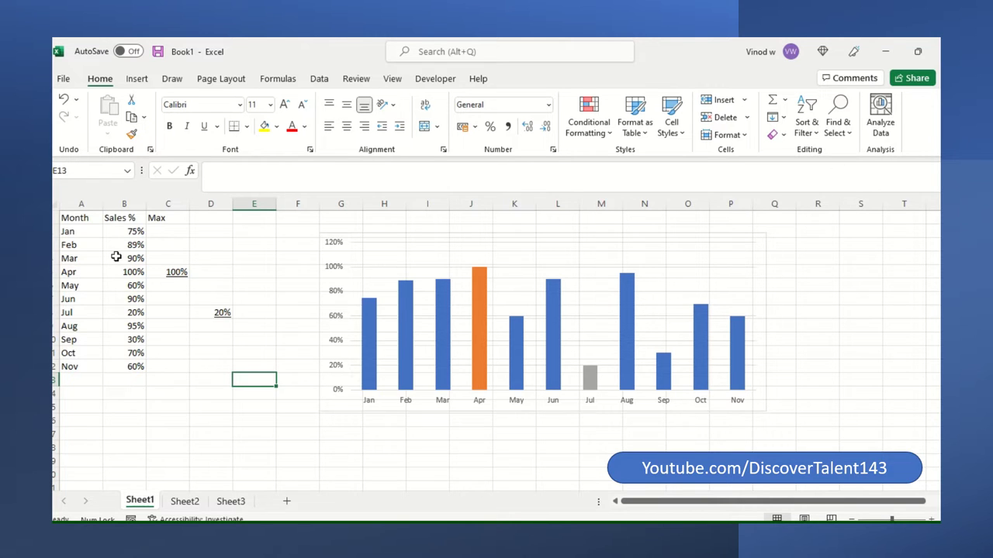
# Select the Sales % header, the Month and Sales % table, and the Sales % chart.
pyautogui.click(120, 217)
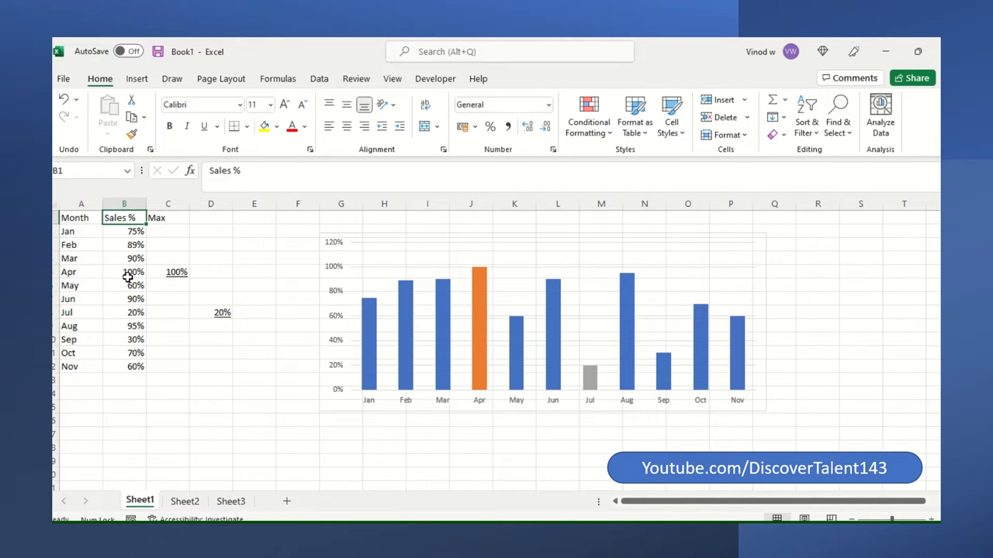
pyautogui.moveTo(89, 221); pyautogui.dragTo(135, 371)
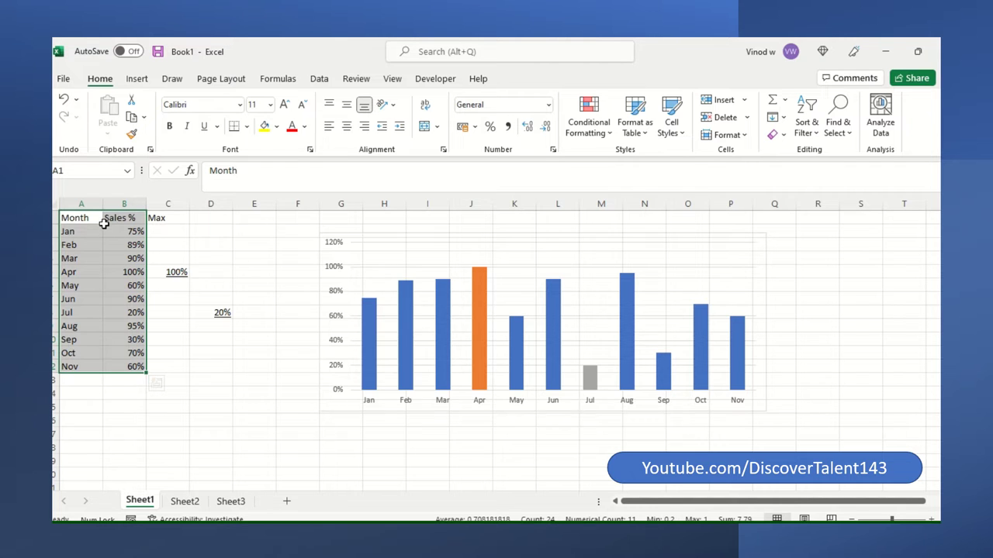
pyautogui.click(359, 249)
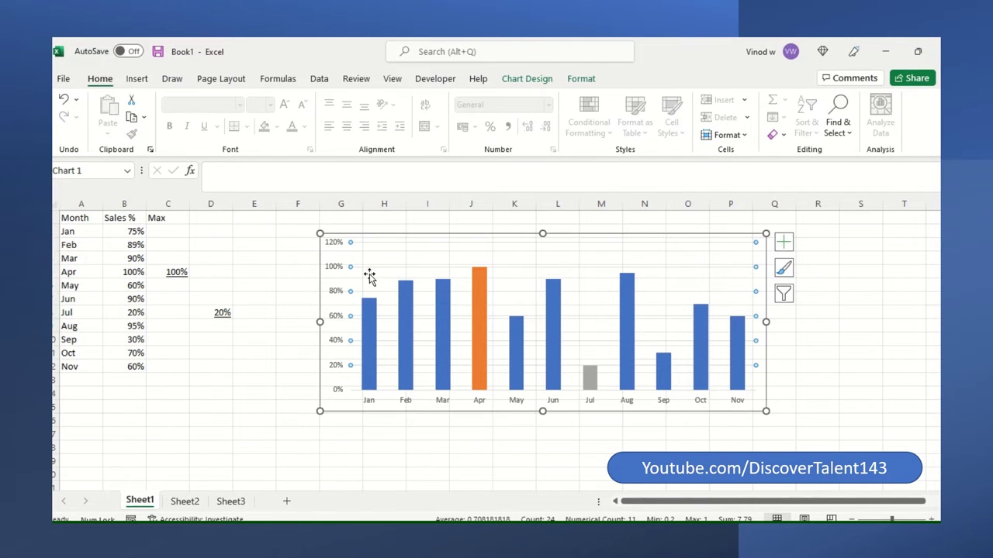
# Change Jul's Sales % in B8 to 100%.
pyautogui.click(124, 310)
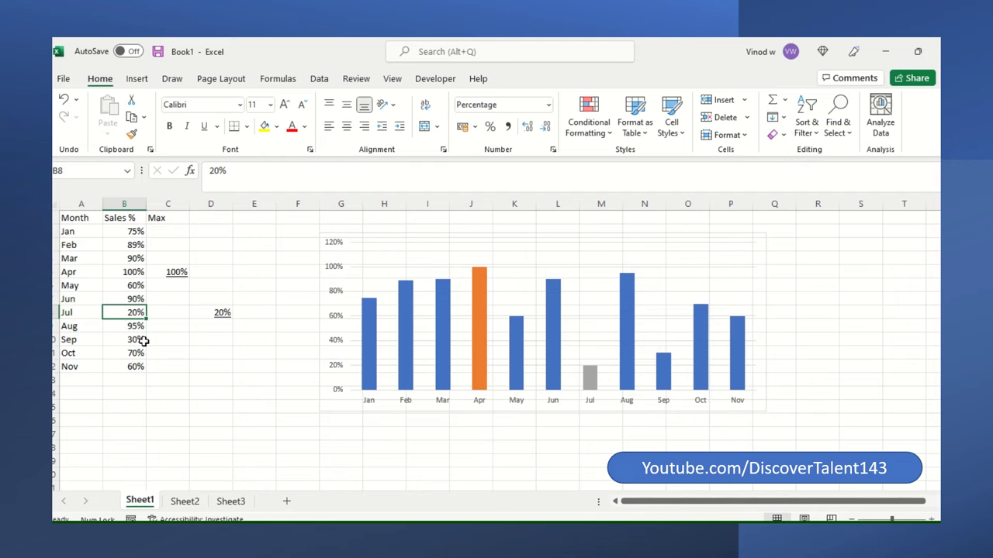
pyautogui.write('10')
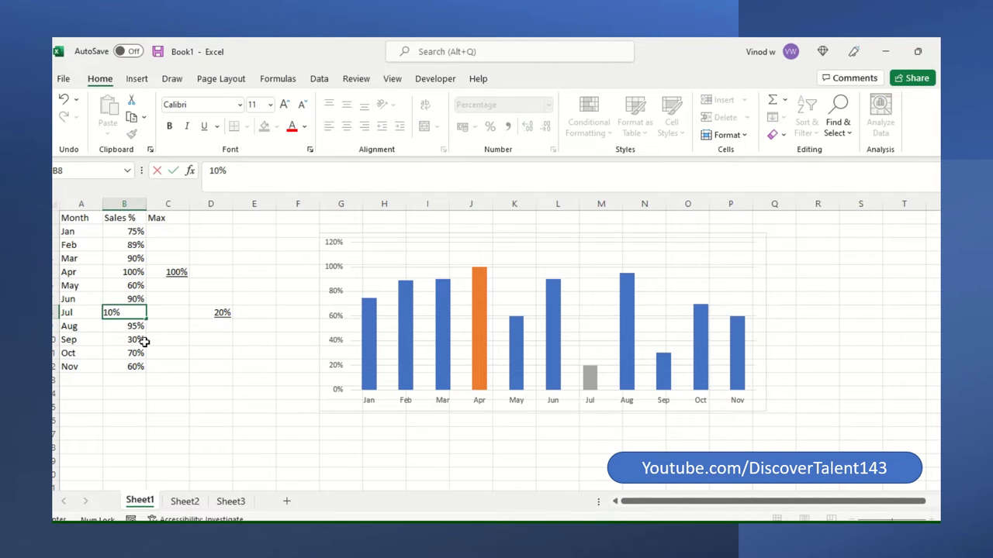
pyautogui.press('Return')
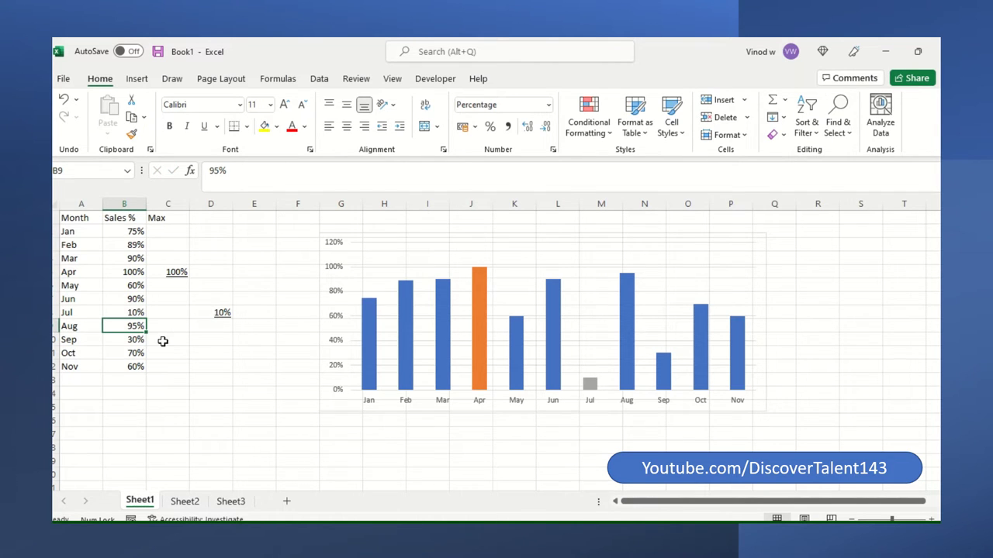
pyautogui.click(136, 354)
pyautogui.click(137, 313)
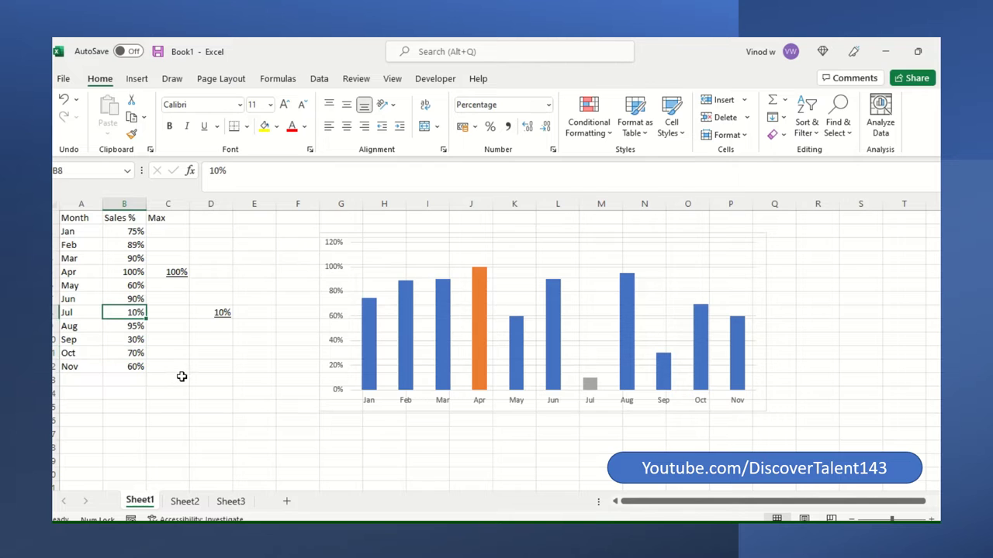
pyautogui.press('F2')
pyautogui.write('0')
pyautogui.press('Return')
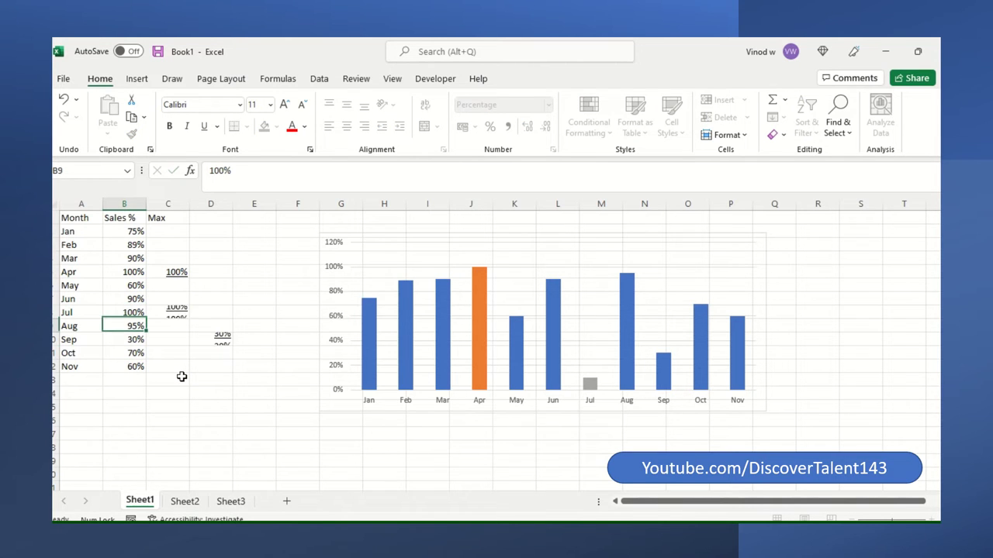
# Change Nov's Sales % in B12 to 20%.
pyautogui.click(131, 366)
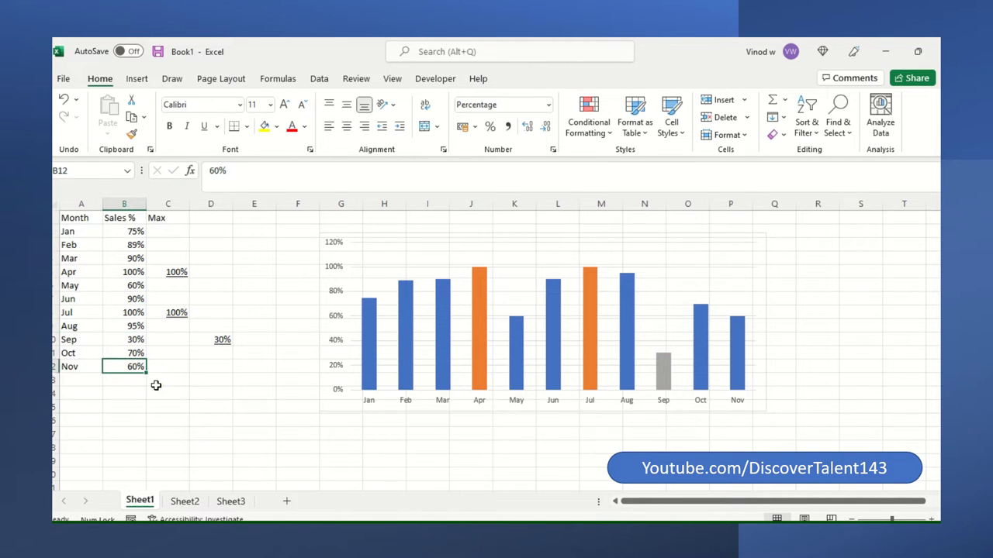
pyautogui.write('20')
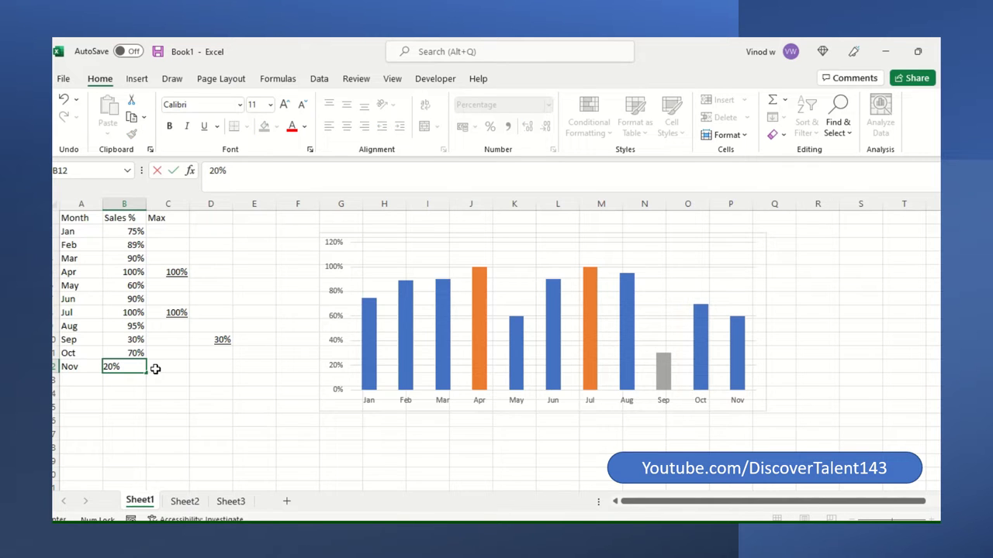
pyautogui.press('Return')
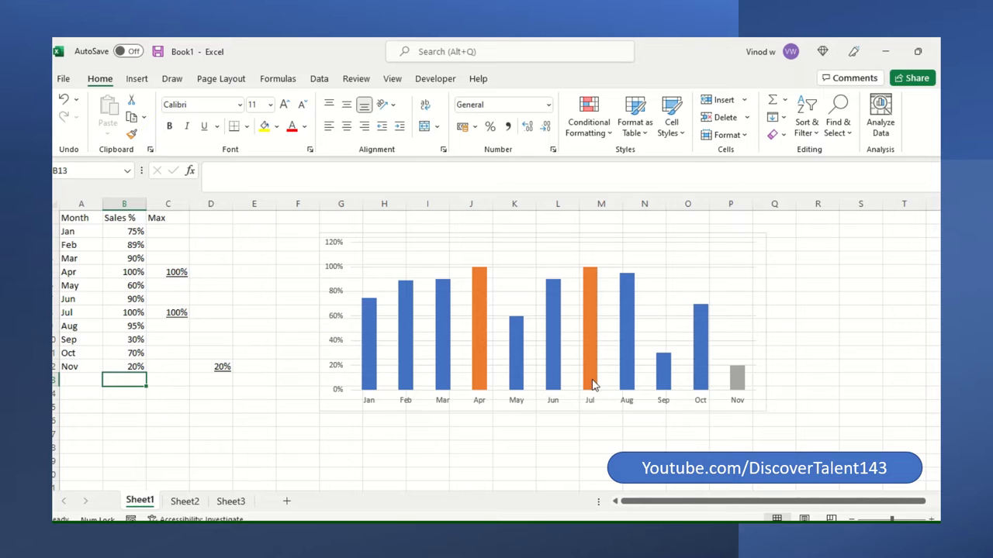
pyautogui.moveTo(596, 386)
# Copy the A1:B12 Month and Sales % table into A1 of a new Sheet4.
pyautogui.moveTo(74, 218); pyautogui.dragTo(137, 362)
pyautogui.hotkey('ctrl', 'c')
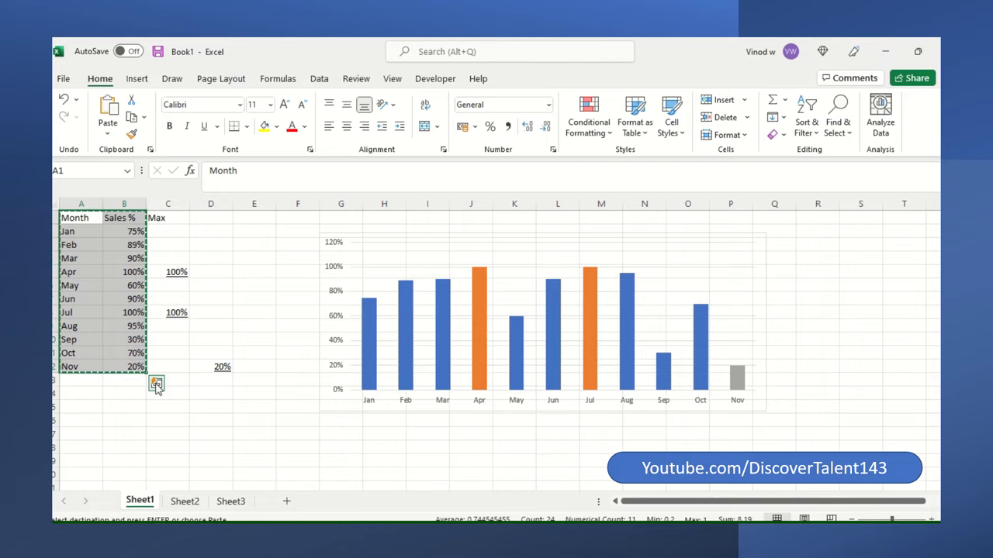
pyautogui.click(287, 502)
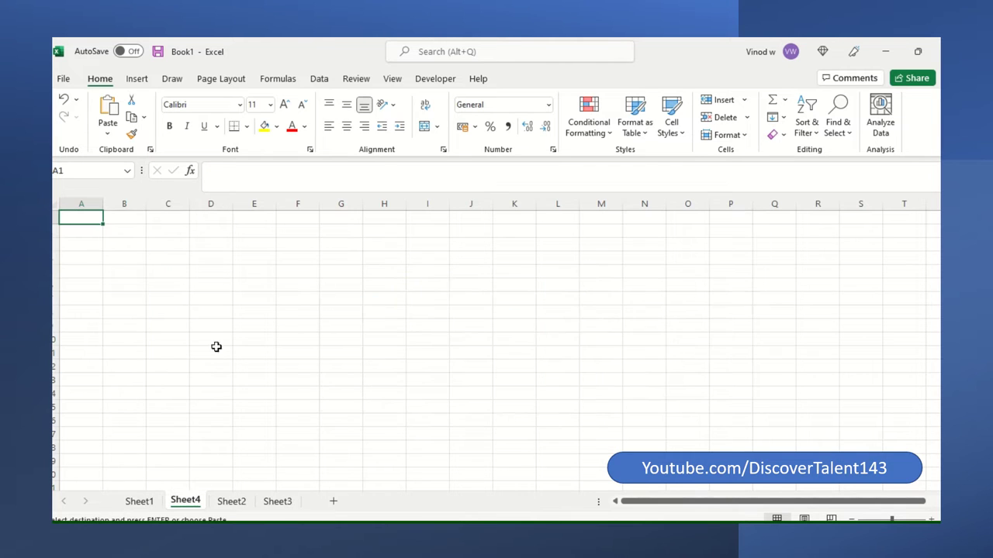
pyautogui.hotkey('ctrl', 'v')
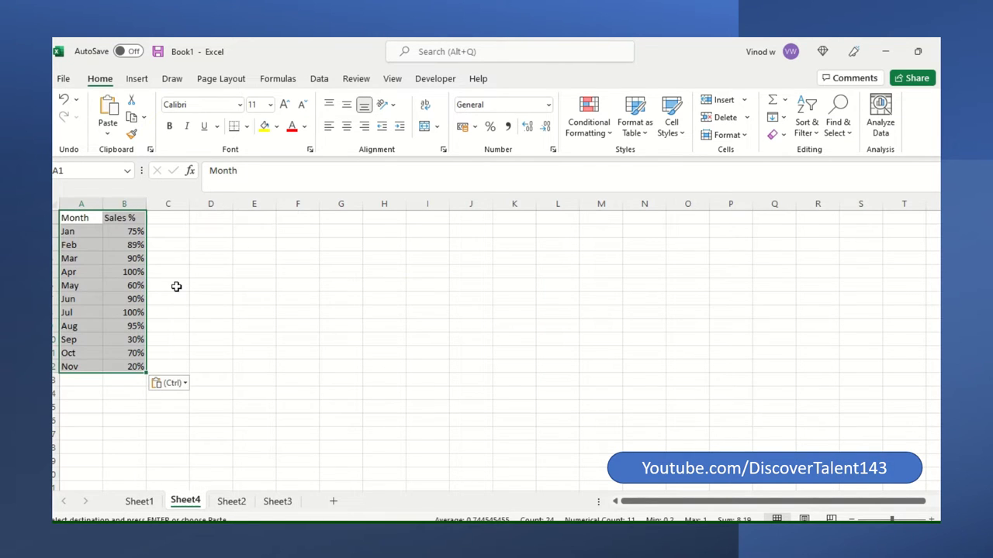
pyautogui.click(136, 79)
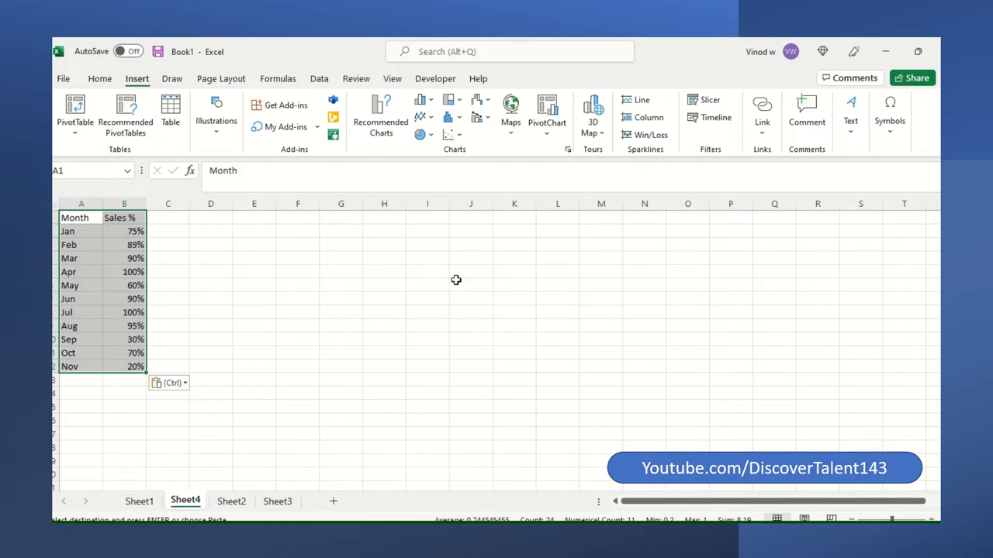
# Insert a 2-D clustered column chart and position it over columns G–O beside the table.
pyautogui.click(425, 101)
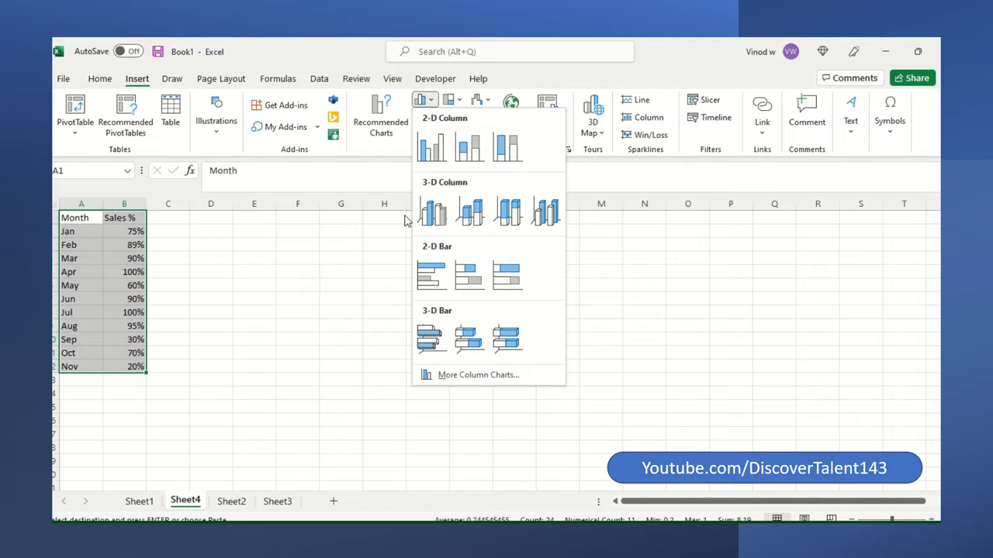
pyautogui.click(468, 147)
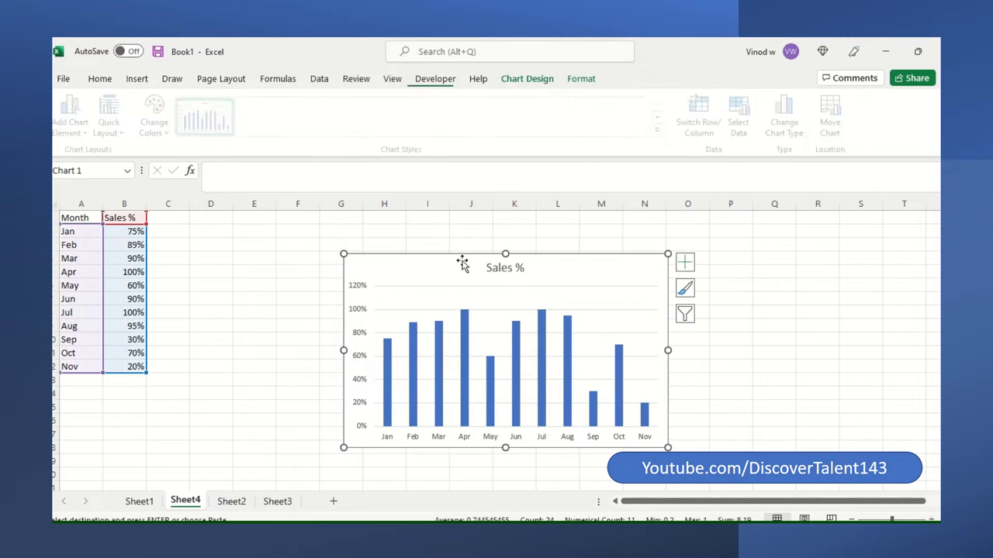
pyautogui.moveTo(471, 262); pyautogui.dragTo(447, 229)
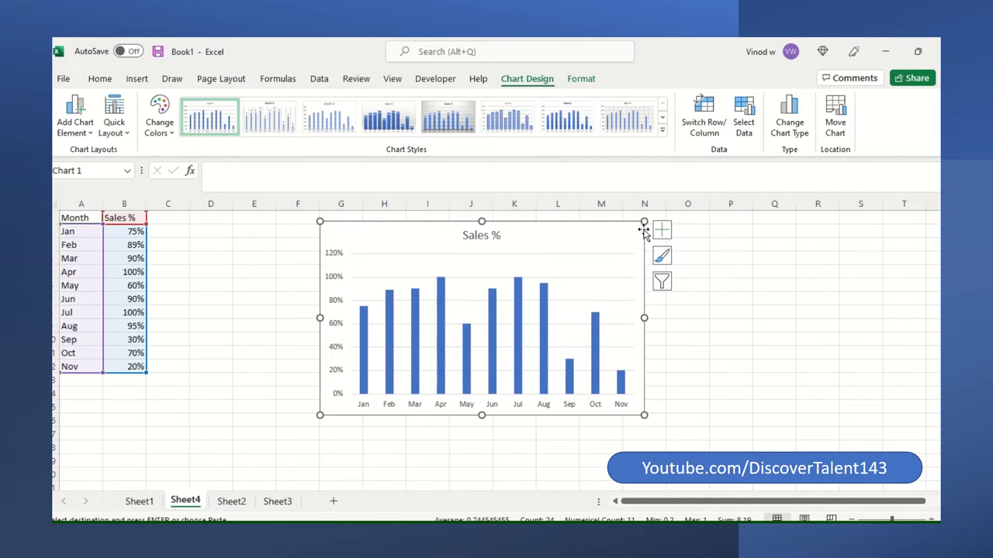
pyautogui.moveTo(643, 222); pyautogui.dragTo(690, 237)
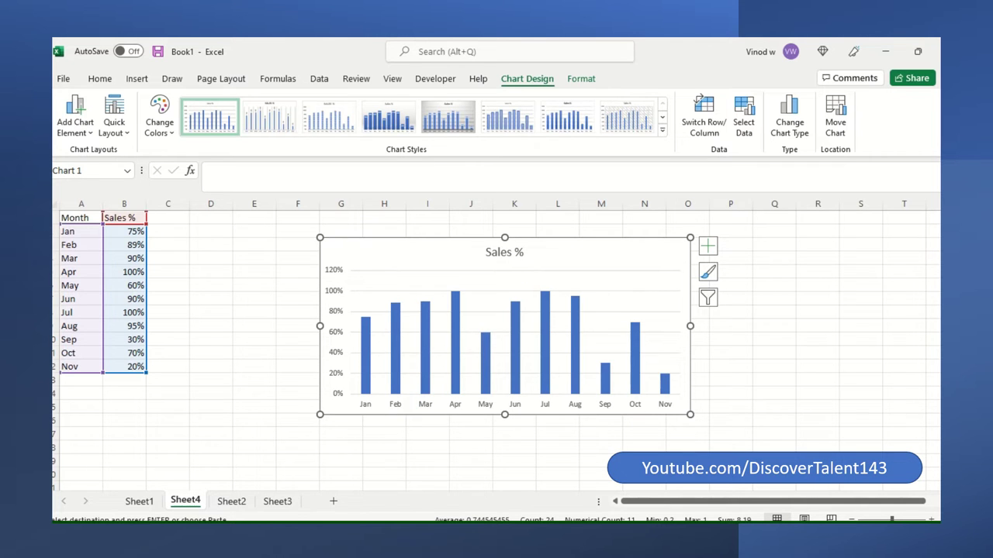
pyautogui.click(170, 232)
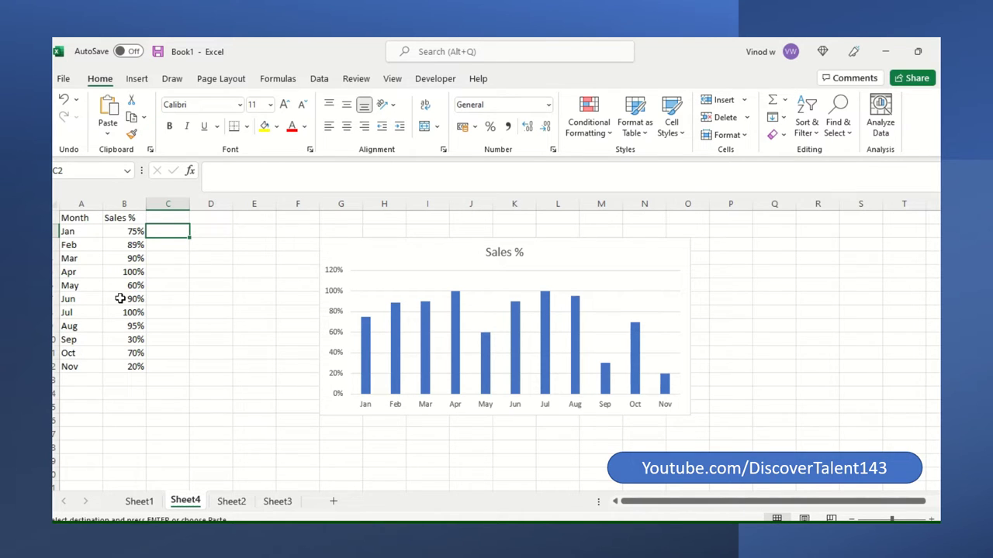
pyautogui.click(135, 272)
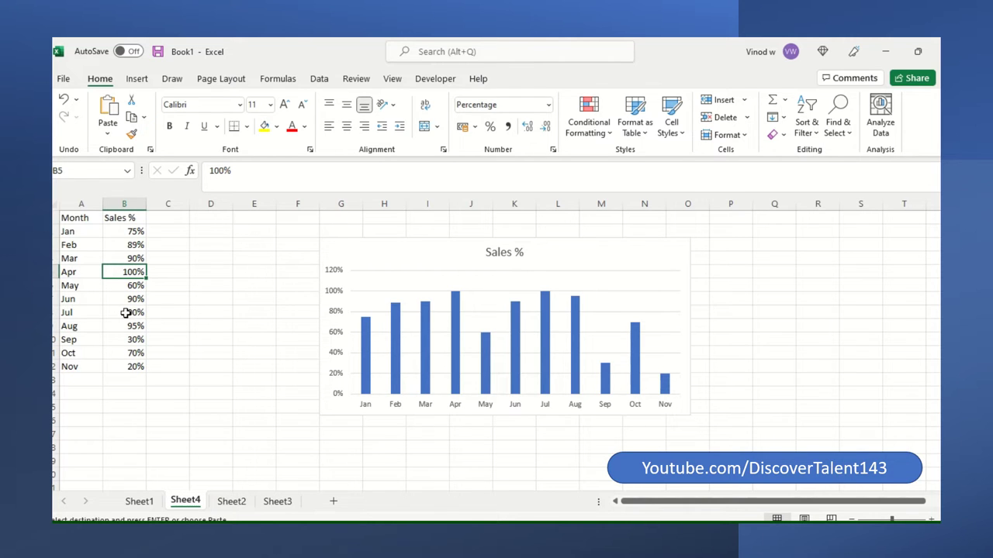
pyautogui.keyDown('shift'); pyautogui.click(128, 312); pyautogui.keyUp('shift')
pyautogui.hotkey('ctrl', 'v')
pyautogui.click(131, 271)
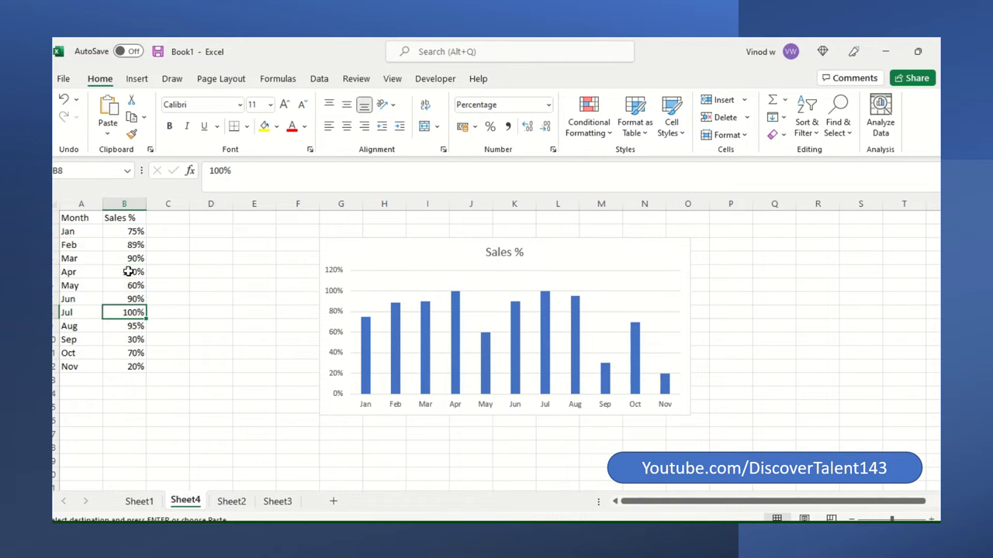
pyautogui.keyDown('ctrl'); pyautogui.click(141, 311); pyautogui.keyUp('ctrl')
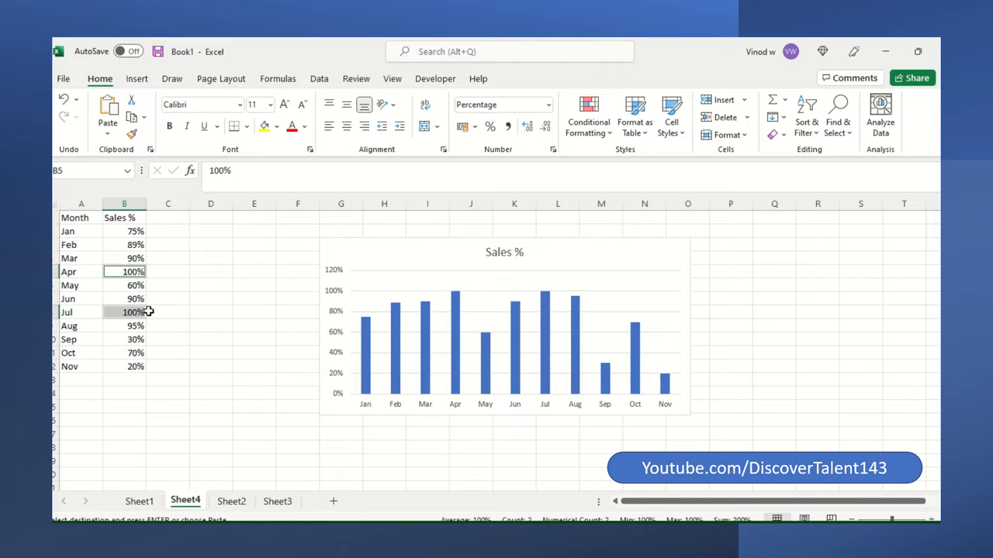
pyautogui.click(114, 231)
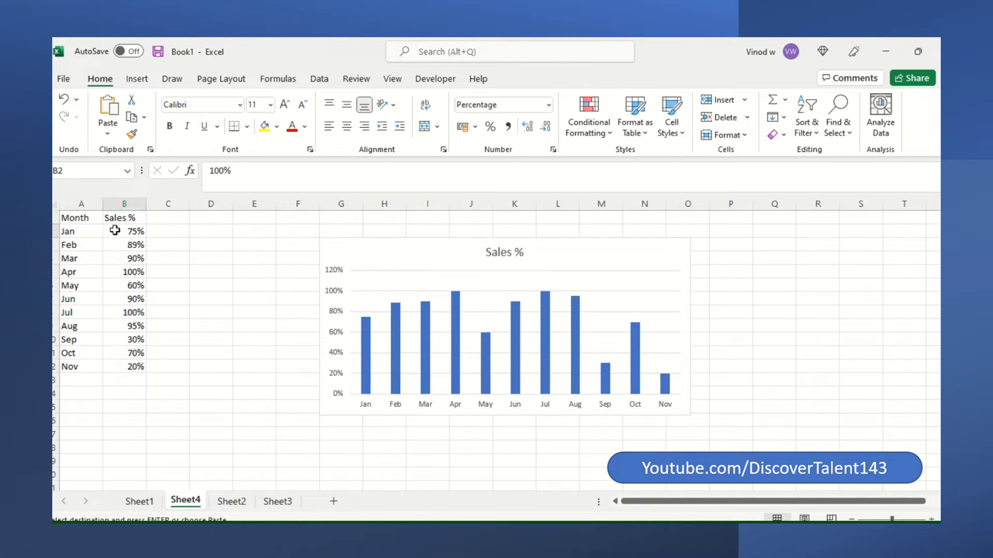
pyautogui.moveTo(114, 230); pyautogui.dragTo(139, 366)
pyautogui.hotkey('ctrl', 'v')
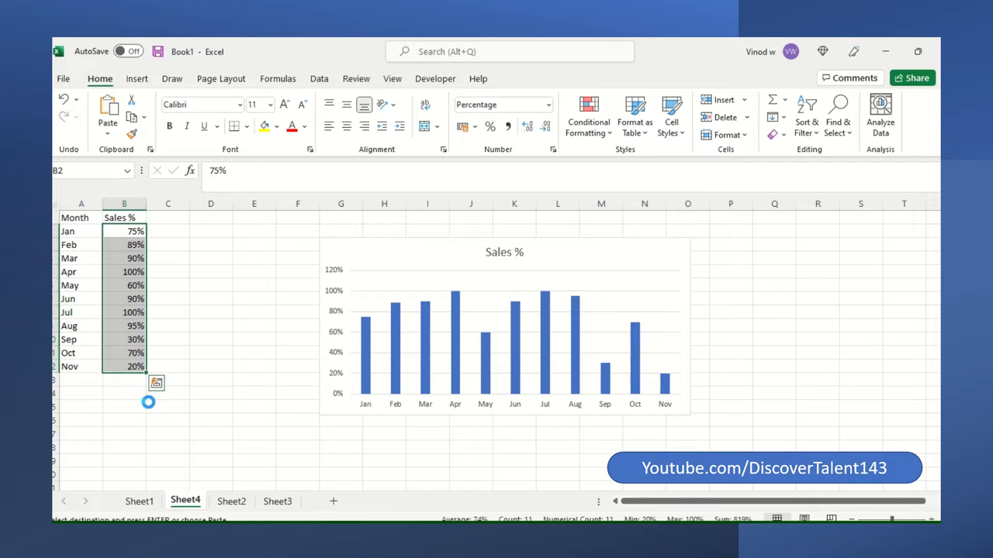
pyautogui.click(133, 381)
pyautogui.hotkey('ctrl', 'v')
pyautogui.scroll(-4, 132, 450)
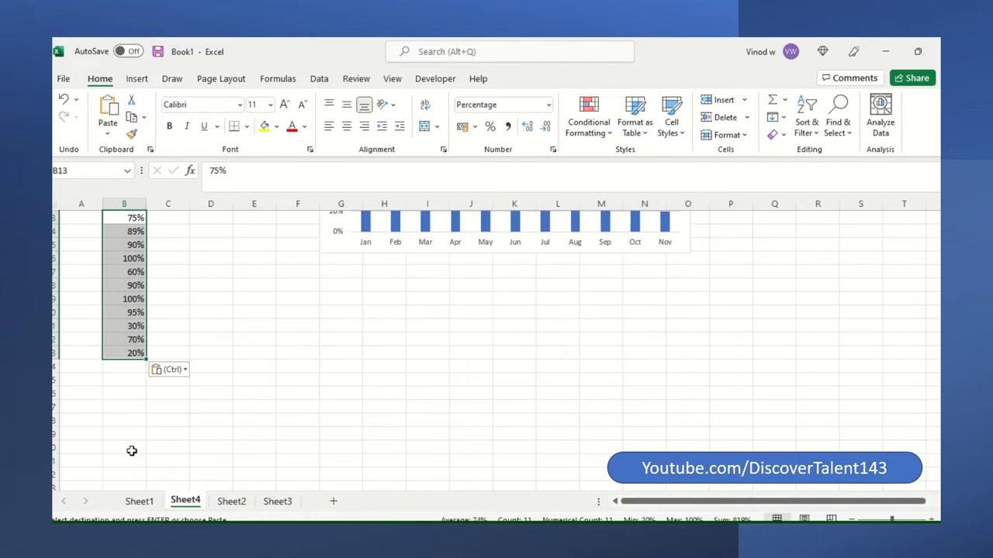
pyautogui.click(127, 368)
pyautogui.hotkey('ctrl', 'v')
pyautogui.scroll(-3, 133, 399)
pyautogui.press('ctrl')
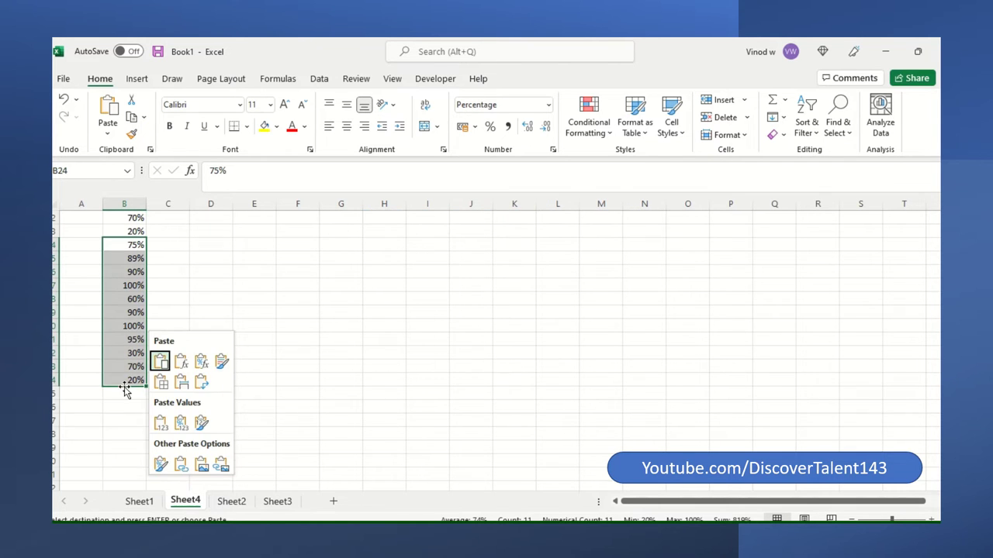
pyautogui.press('ctrl')
pyautogui.click(128, 390)
pyautogui.hotkey('ctrl', 'v')
pyautogui.scroll(5, 181, 350)
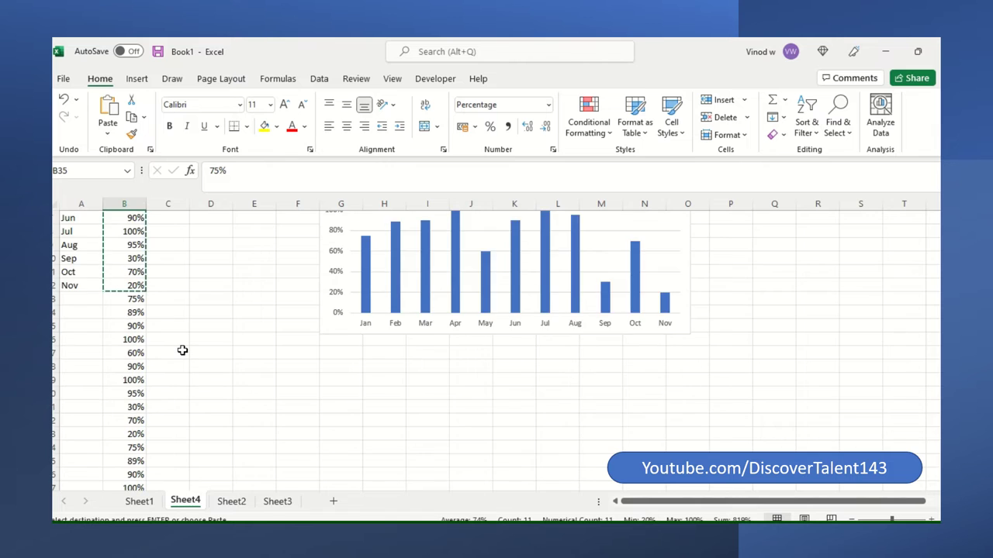
pyautogui.scroll(2, 182, 351)
pyautogui.hotkey('ctrl', 'z')
pyautogui.hotkey('ctrl', 'z')
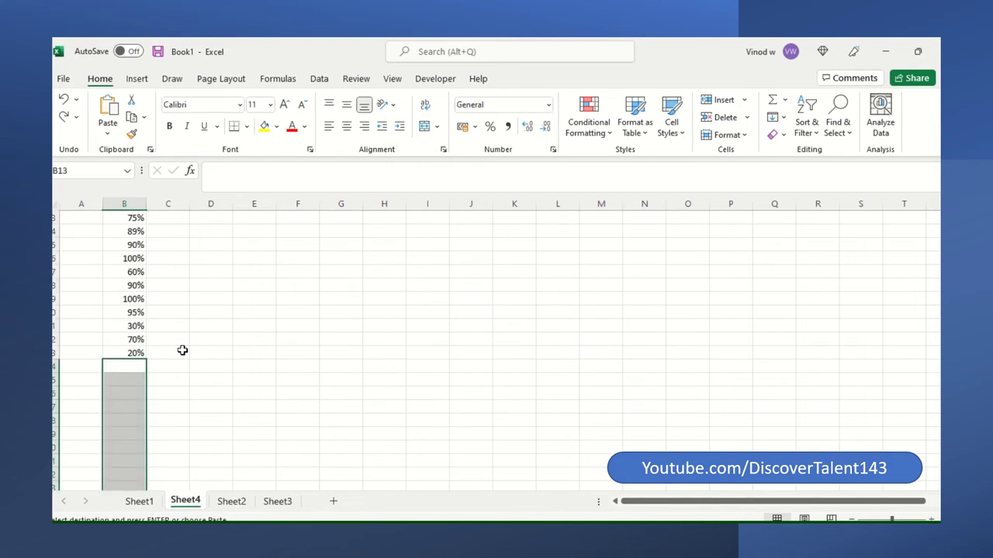
pyautogui.scroll(7, 182, 351)
pyautogui.click(164, 260)
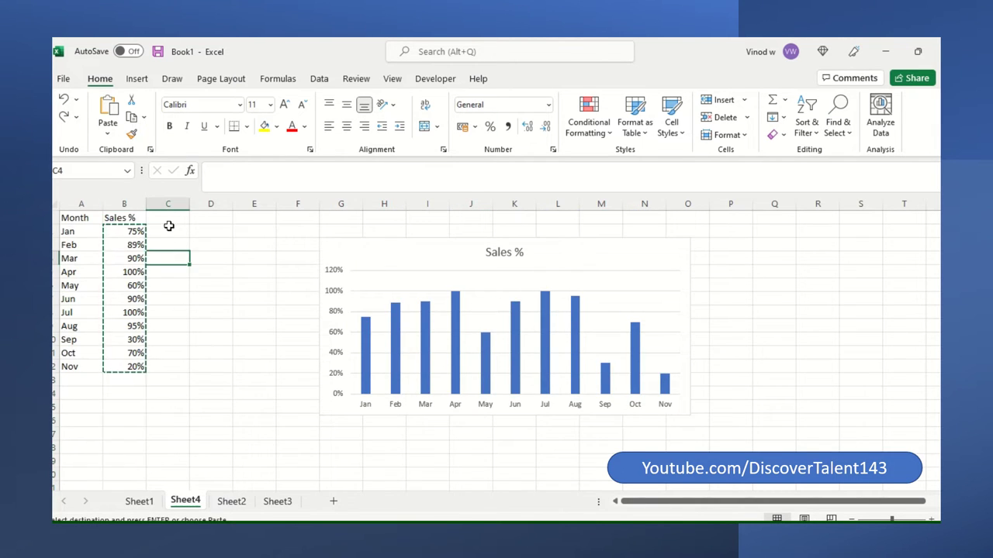
pyautogui.click(168, 227)
pyautogui.press('Escape')
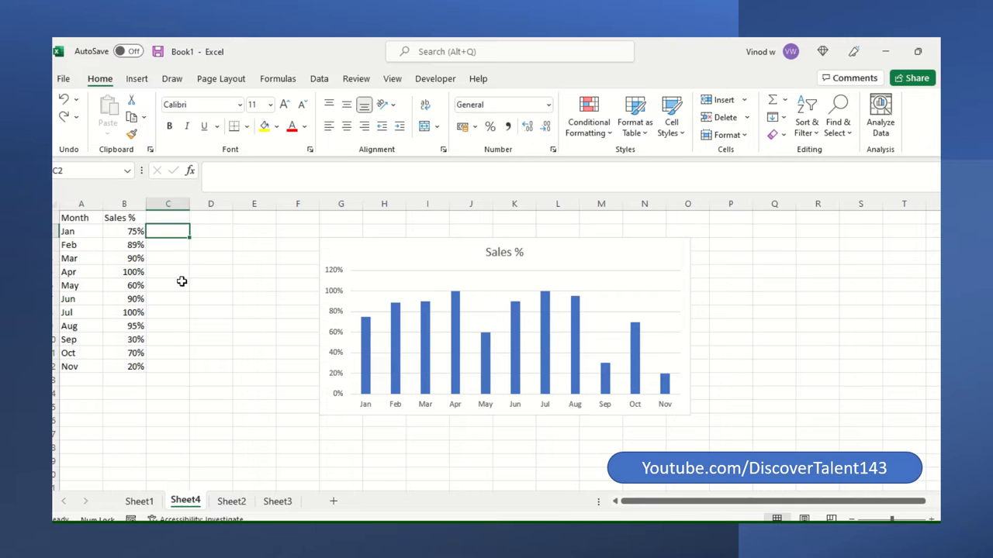
# Enter =IF(B2=MAX(B2:B12),B2,"") in C2 to show Sales % only at the maximum.
pyautogui.write('=')
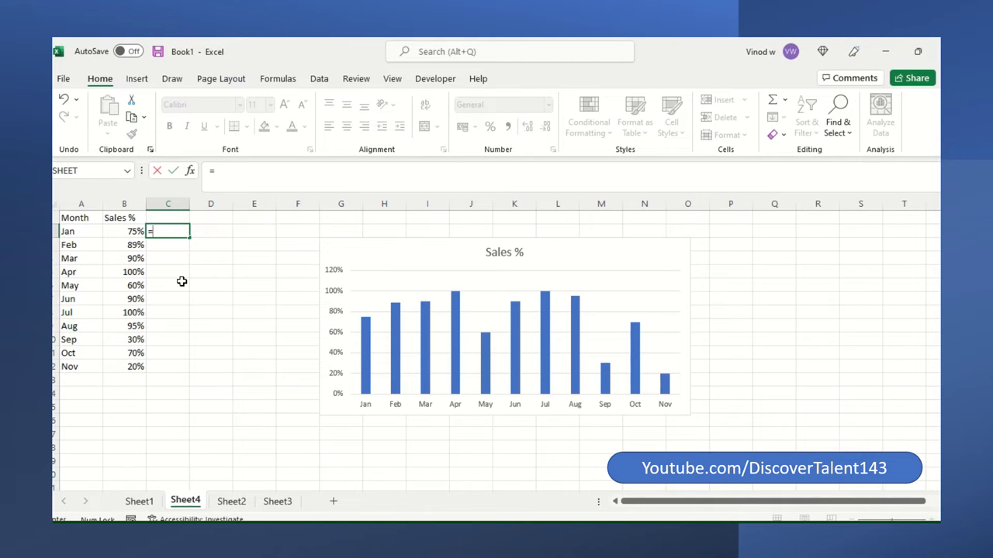
pyautogui.write('if')
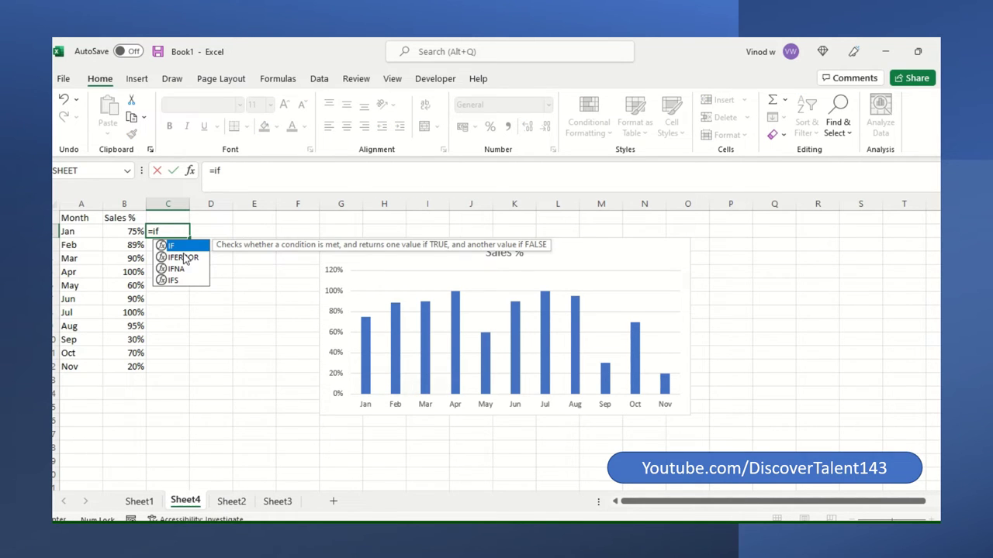
pyautogui.doubleClick(187, 247)
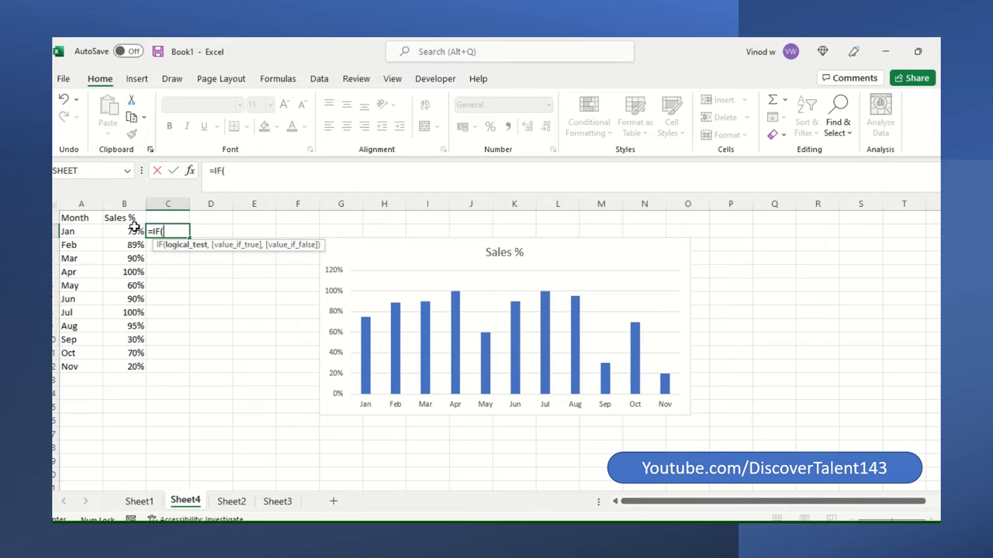
pyautogui.click(136, 231)
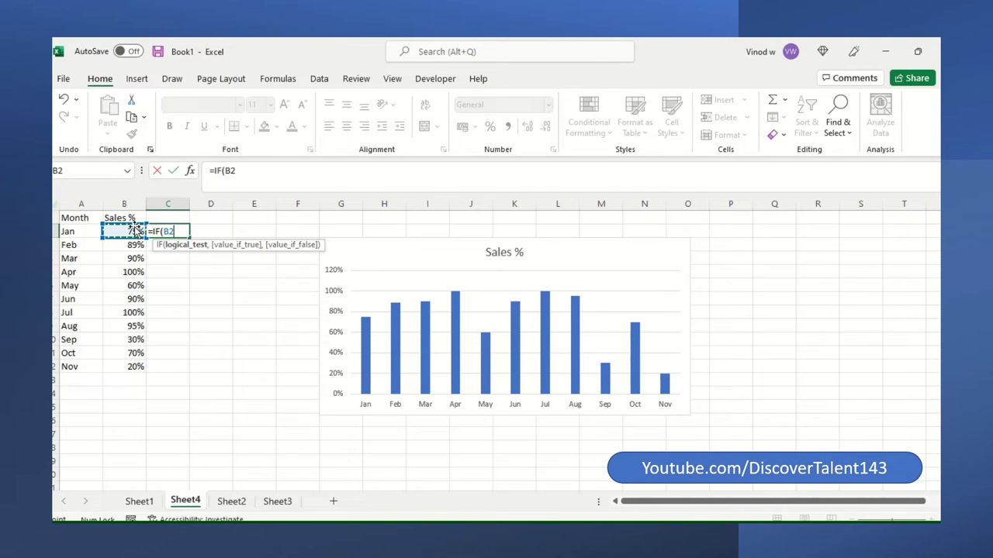
pyautogui.write('=max')
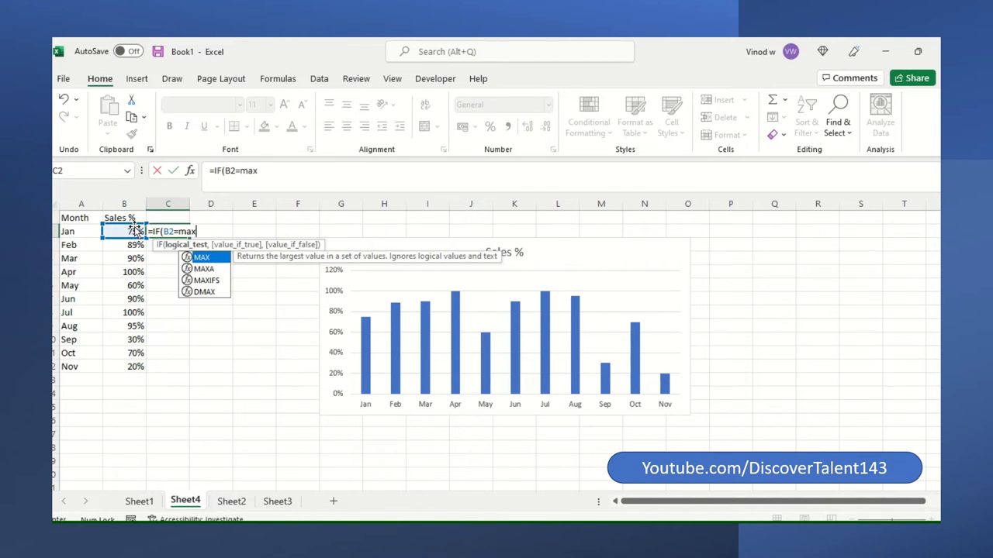
pyautogui.press('Tab')
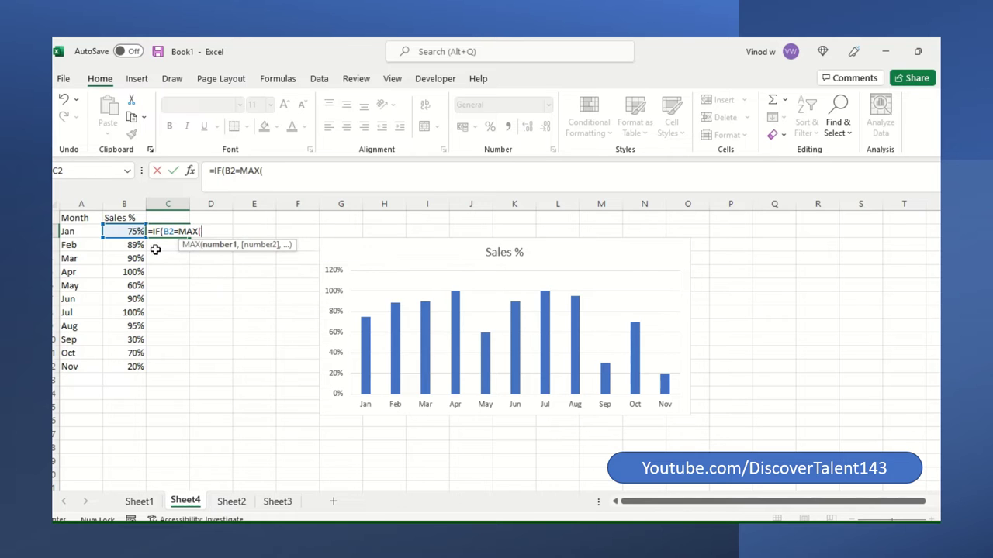
pyautogui.click(117, 233)
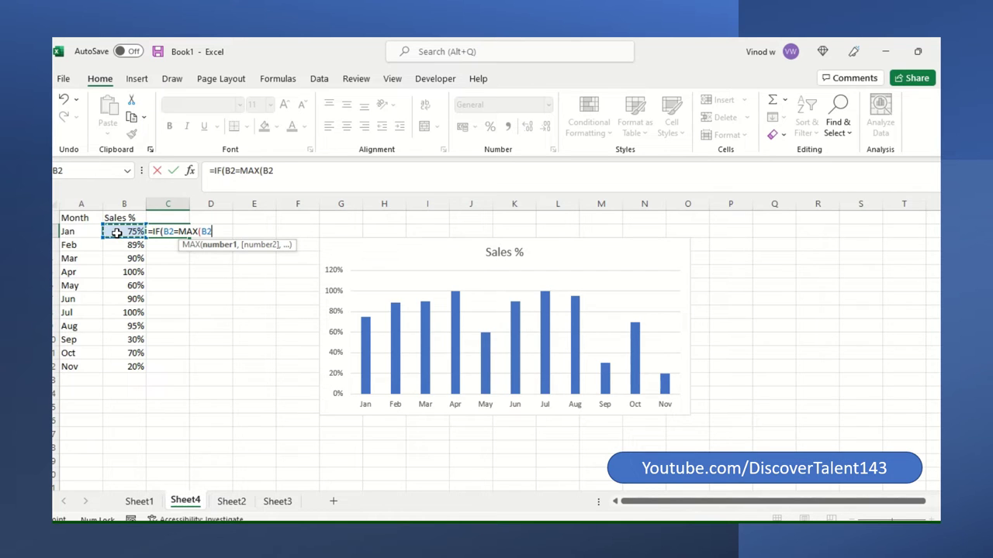
pyautogui.hotkey('ctrl', 'shift', 'Down')
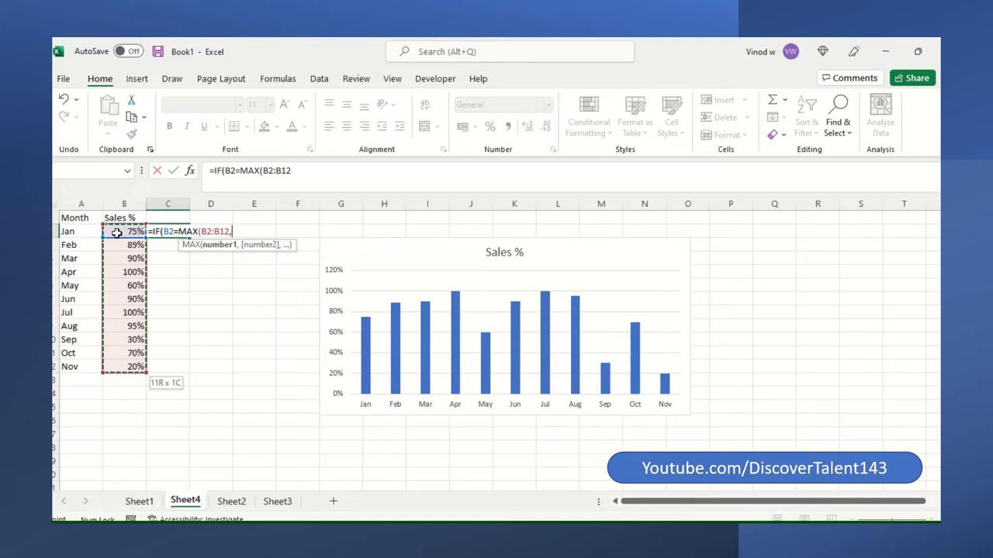
pyautogui.write(',')
pyautogui.press('BackSpace')
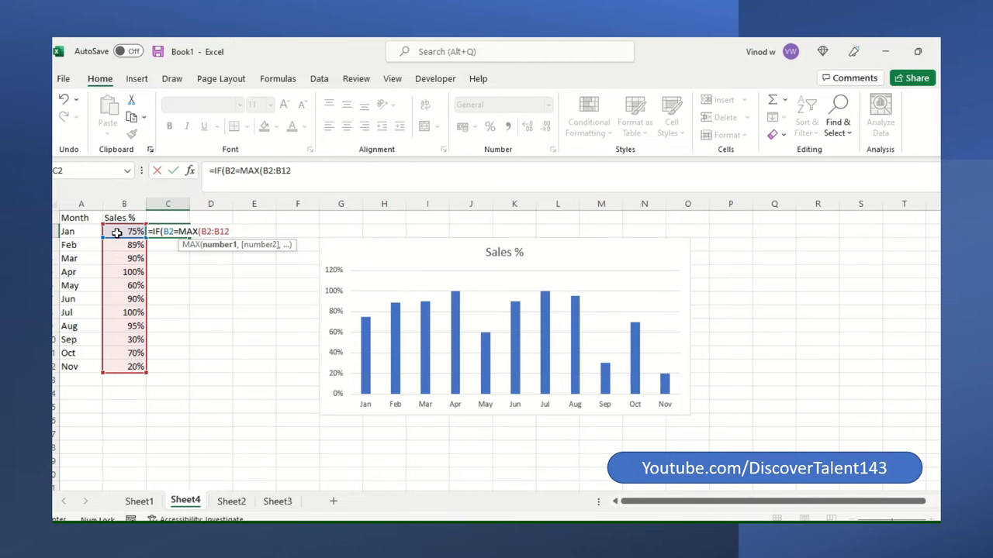
pyautogui.write(')')
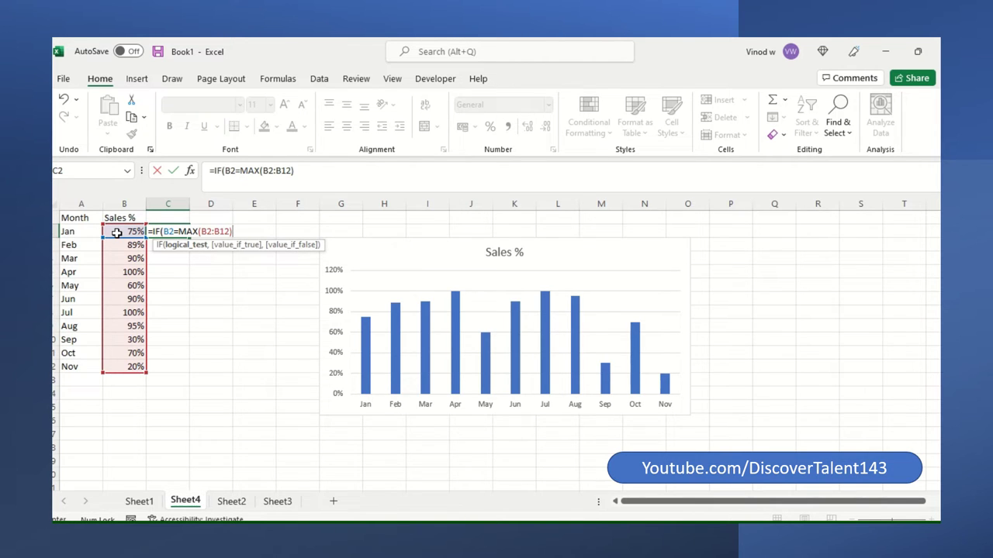
pyautogui.write(',')
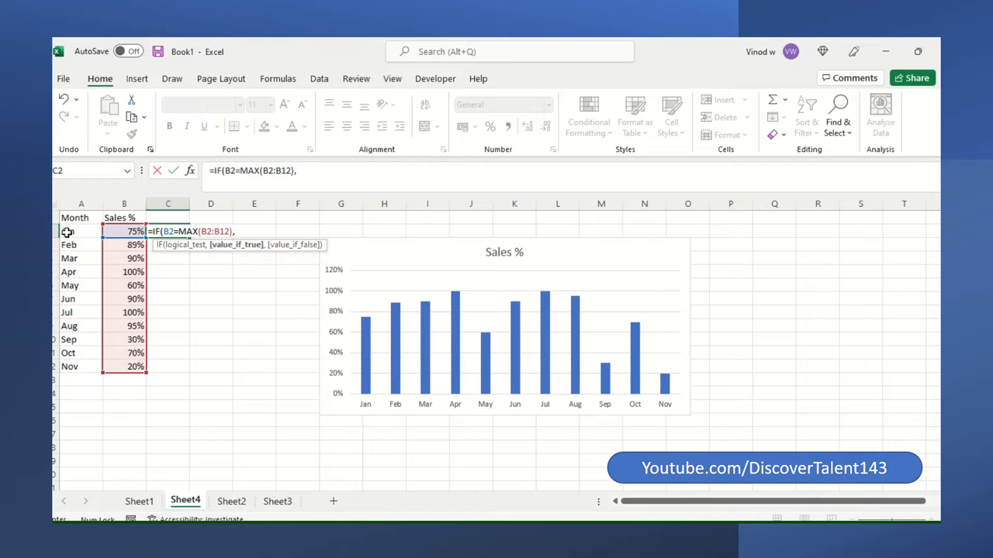
pyautogui.click(131, 231)
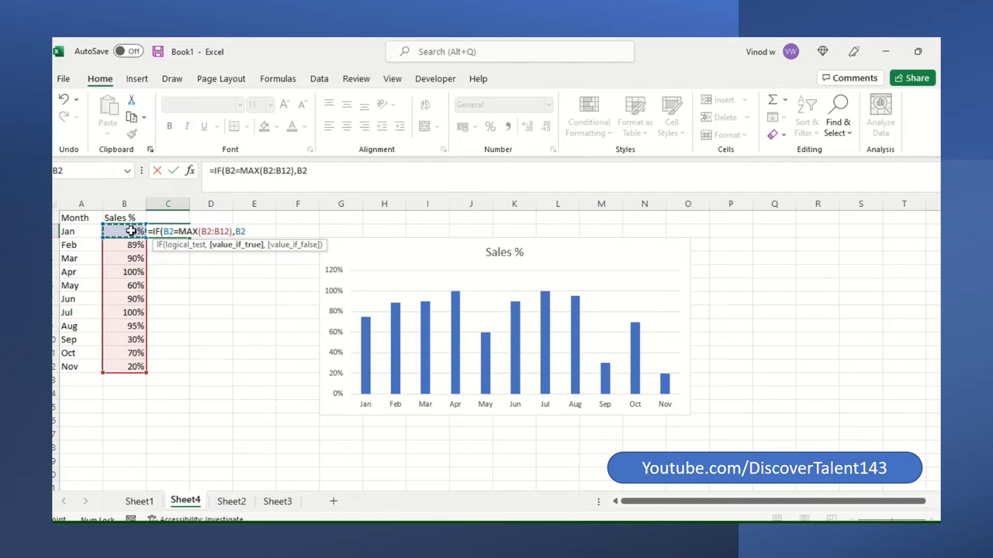
pyautogui.write(',')
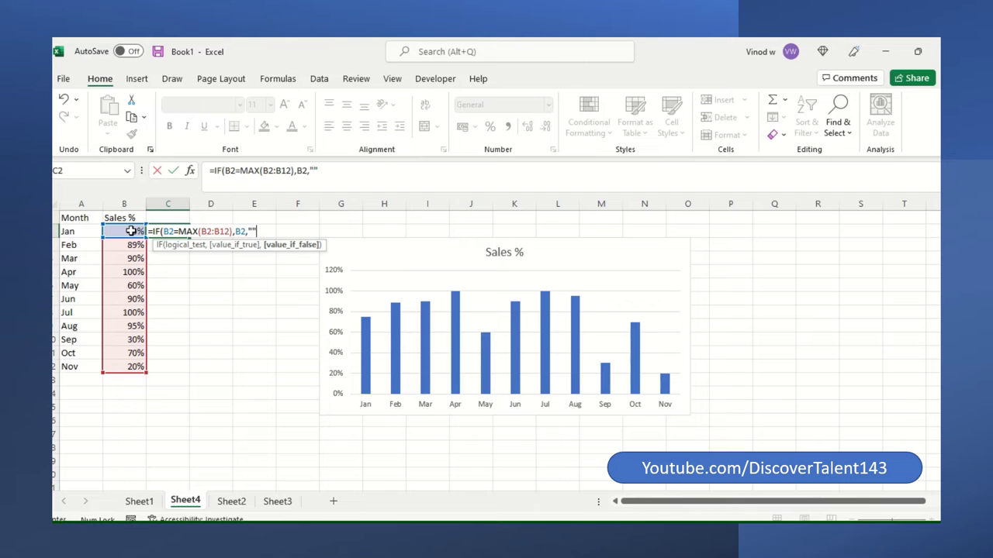
pyautogui.write('"")')
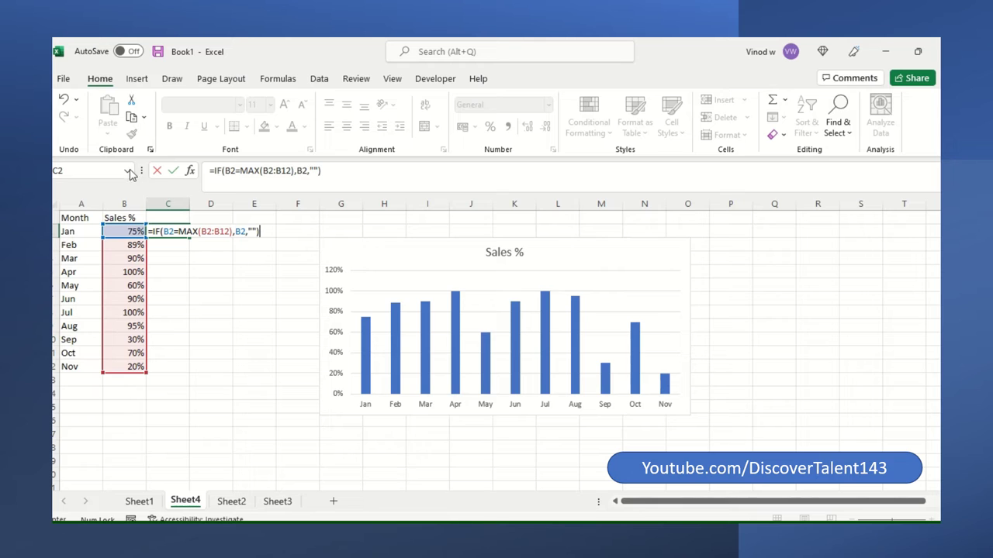
# Lock the MAX range as $B$2:$B$12 and commit the C2 formula.
pyautogui.click(270, 171)
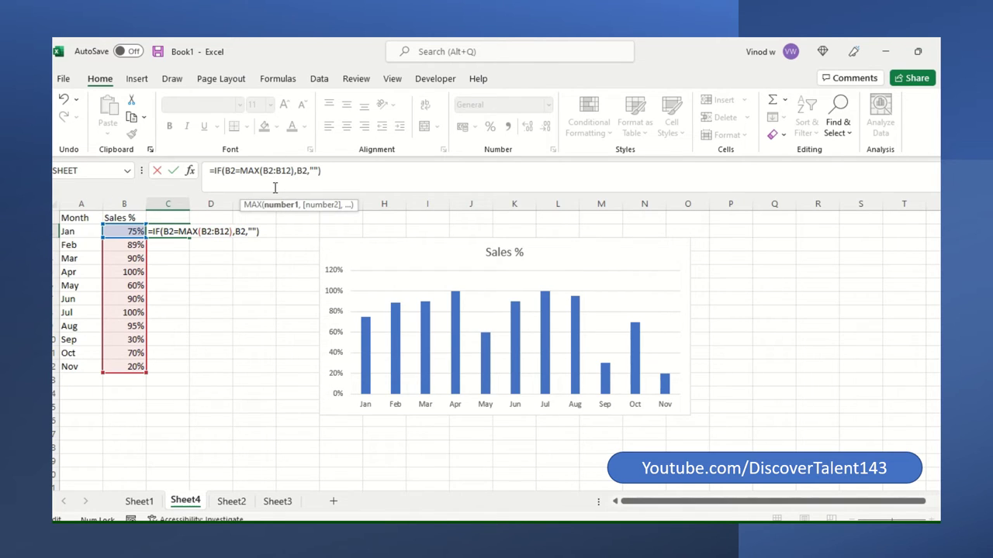
pyautogui.write('$')
pyautogui.press('Left')
pyautogui.press('Left')
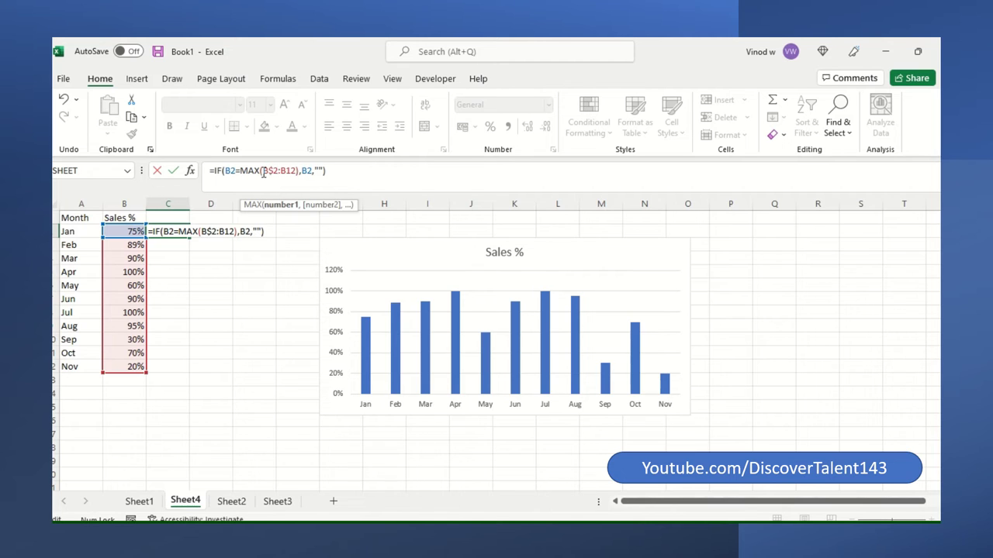
pyautogui.write('$B')
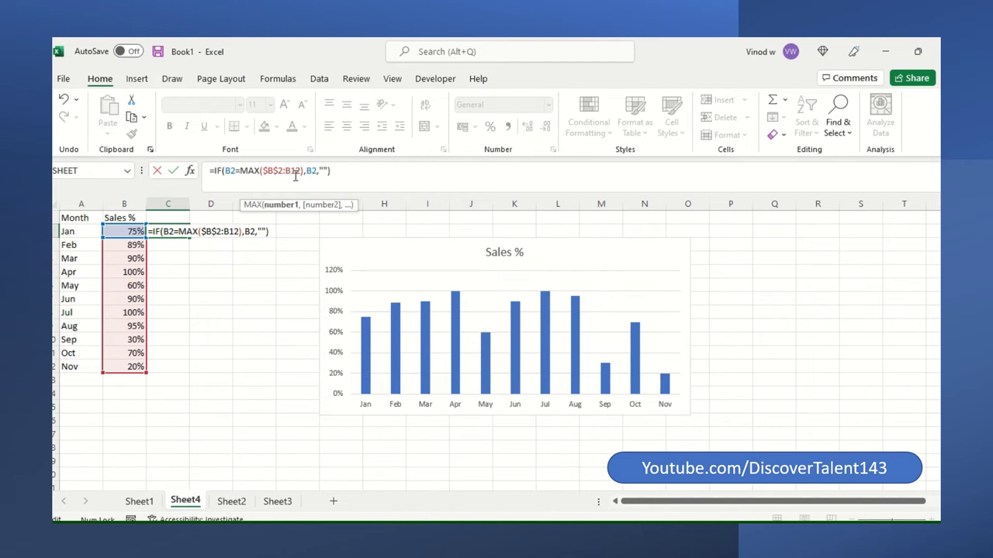
pyautogui.write('$')
pyautogui.press('Right')
pyautogui.write('$')
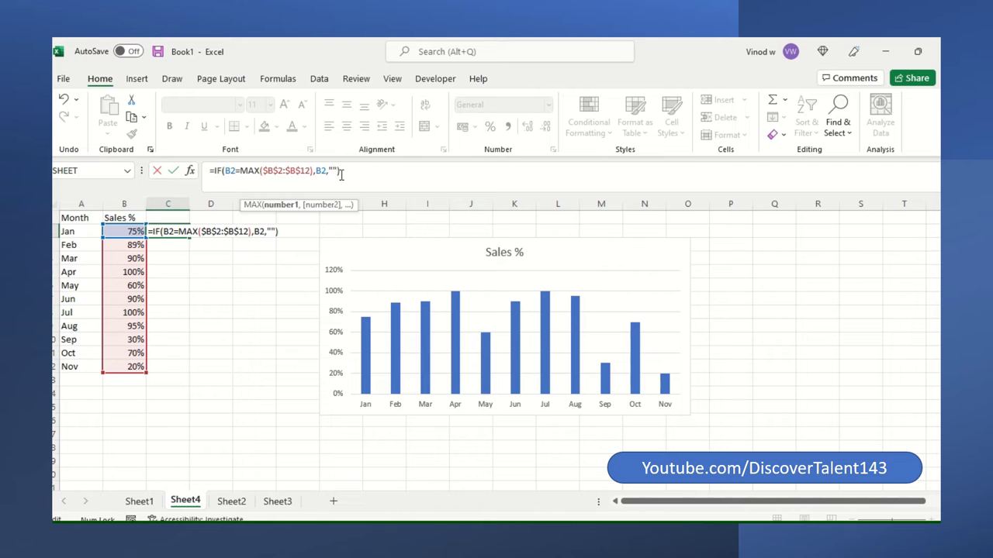
pyautogui.click(341, 175)
pyautogui.press('Return')
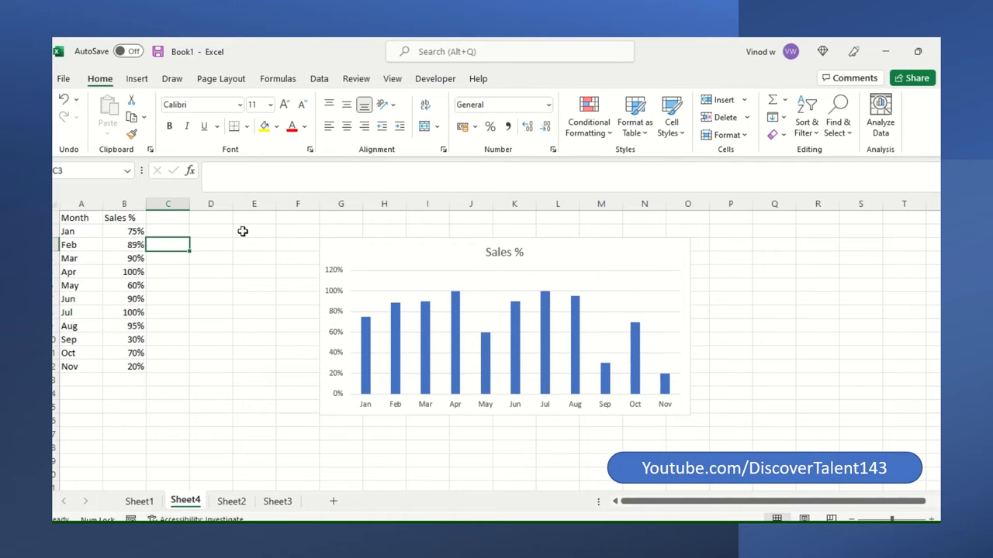
# Fill the C2 formula down to C12 and format column C as percentages.
pyautogui.click(184, 232)
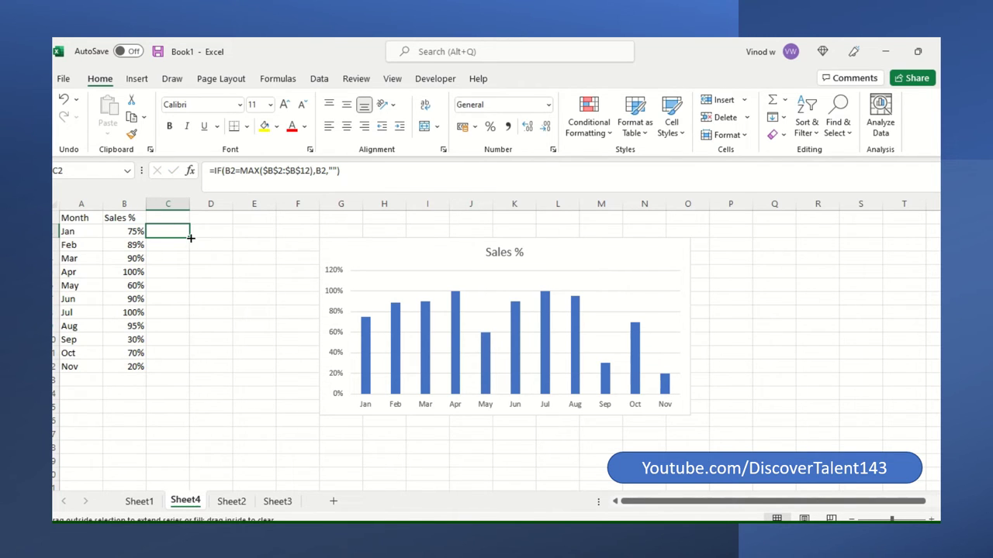
pyautogui.moveTo(191, 237); pyautogui.dragTo(188, 370)
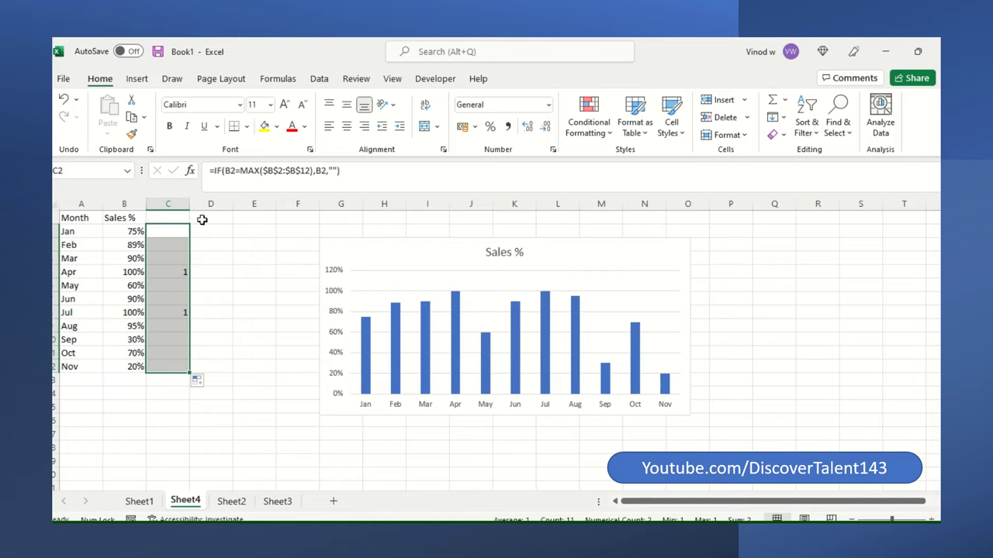
pyautogui.click(183, 204)
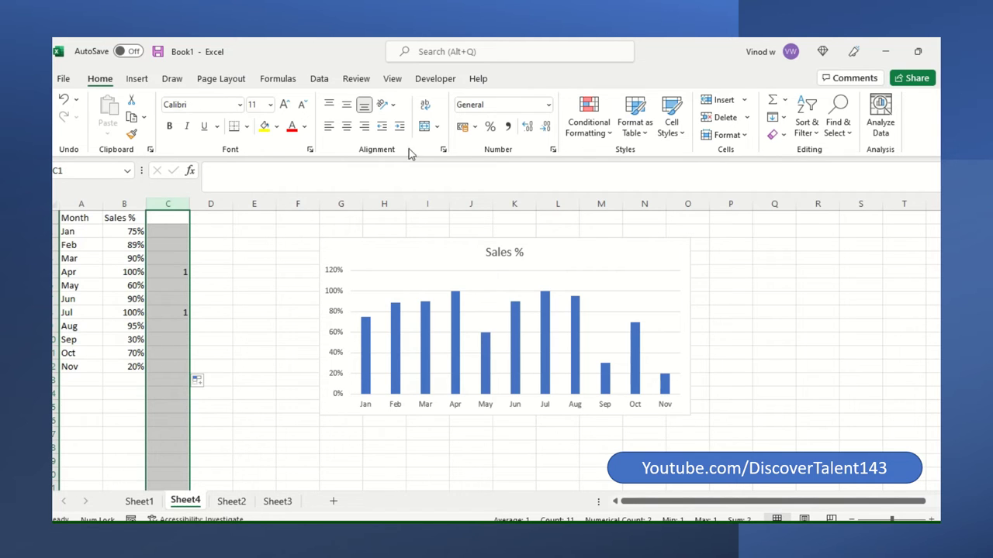
pyautogui.click(490, 127)
pyautogui.click(162, 218)
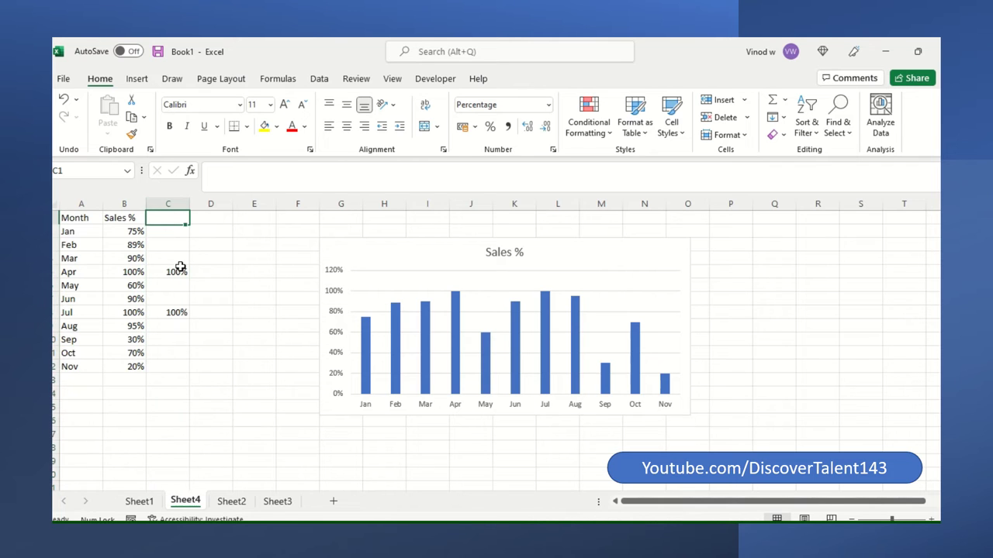
# Label C1 'Max' and D1 'Min'.
pyautogui.write('Max')
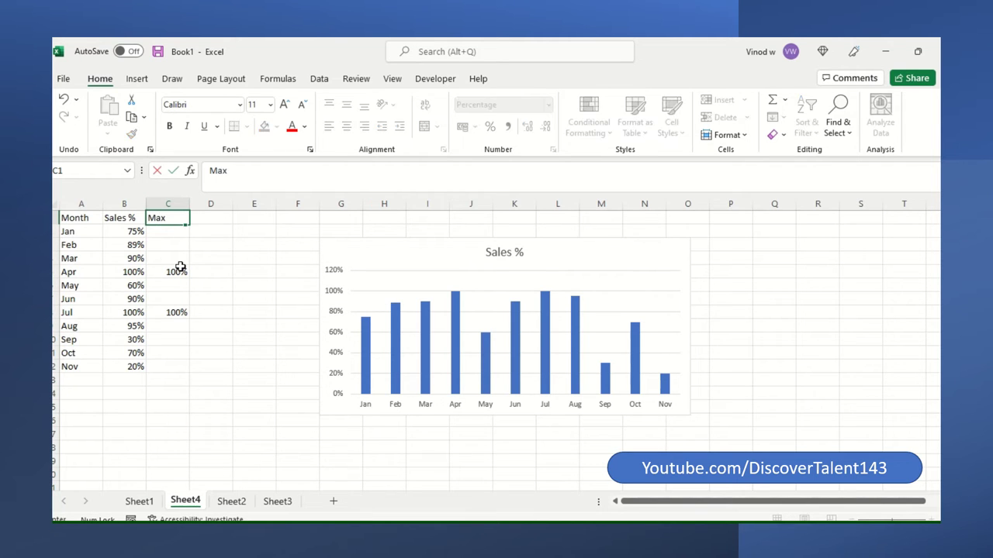
pyautogui.press('Tab')
pyautogui.write('Min')
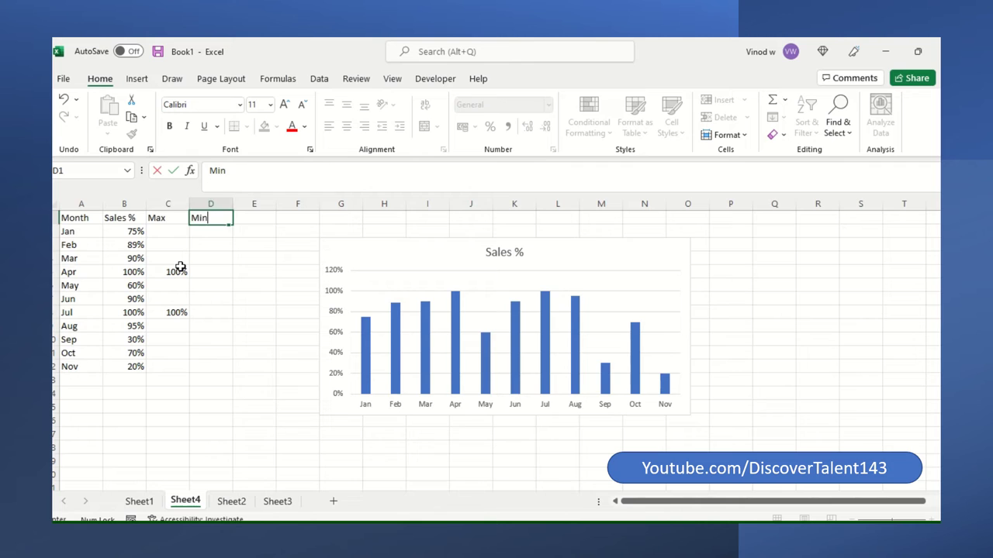
pyautogui.press('Return')
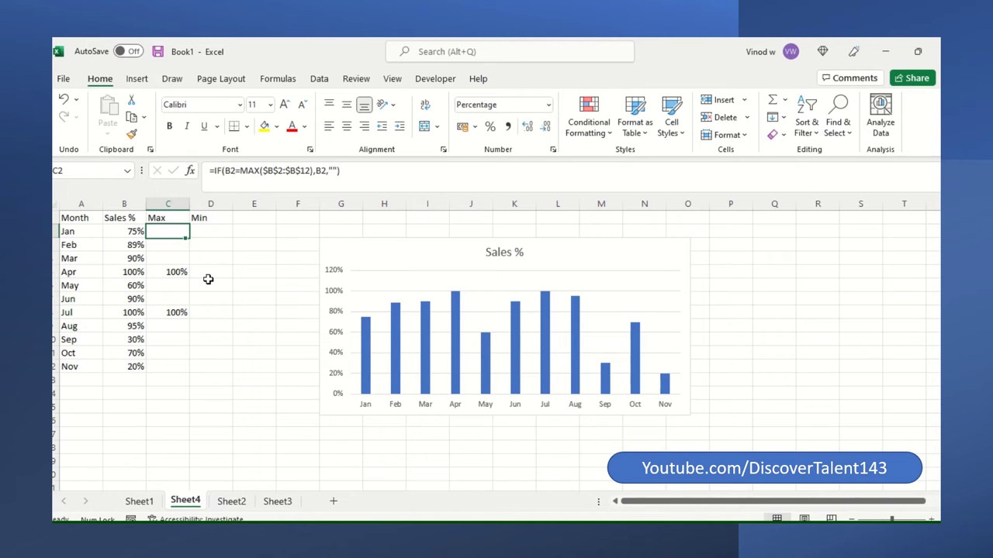
# Paste C2's formula into D2 and change MAX to MIN.
pyautogui.hotkey('ctrl', 'c')
pyautogui.click(215, 232)
pyautogui.hotkey('ctrl', 'v')
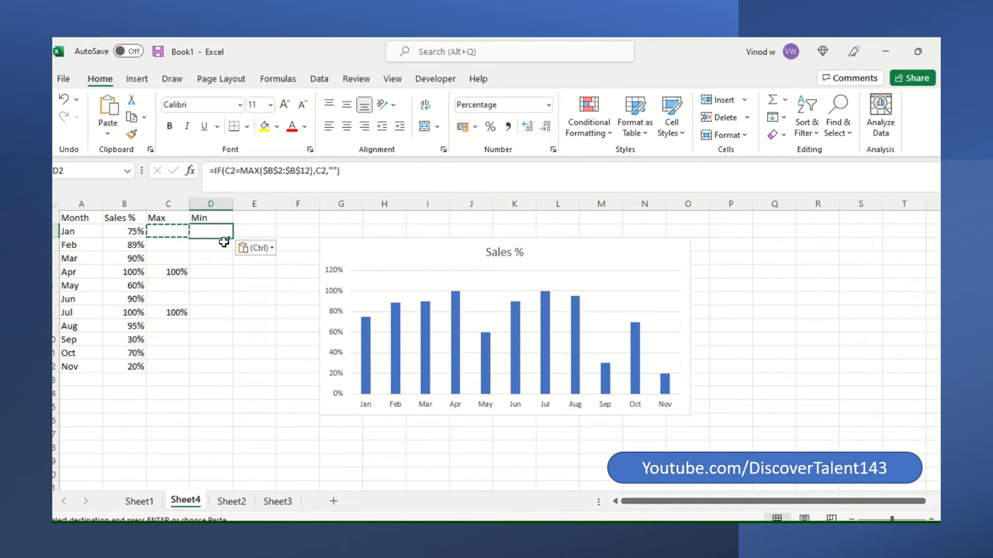
pyautogui.doubleClick(249, 171)
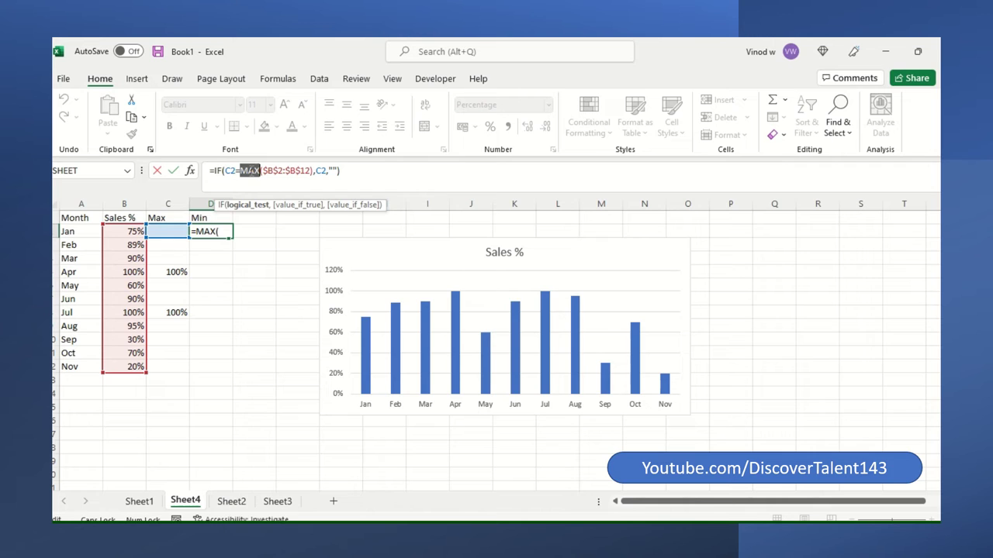
pyautogui.write('MIN')
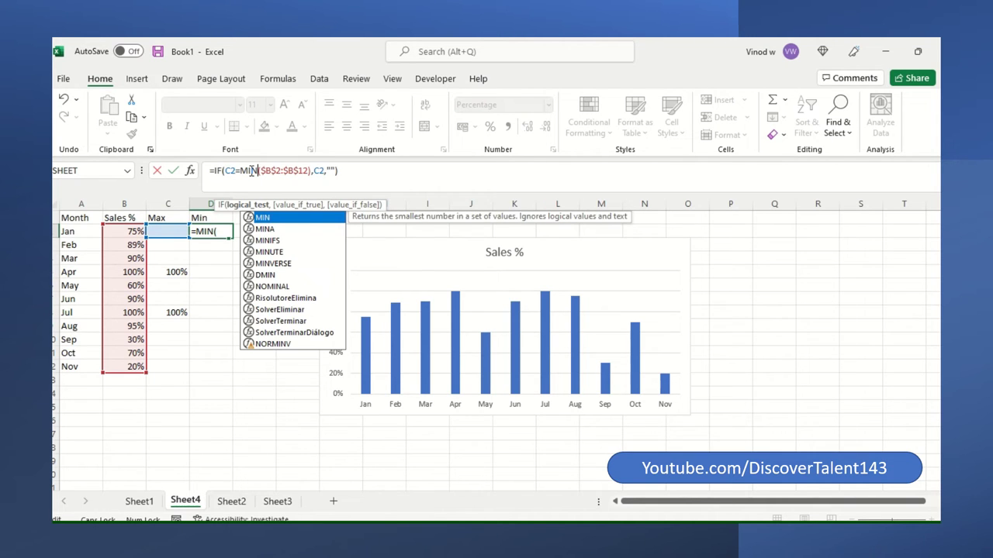
pyautogui.press('Return')
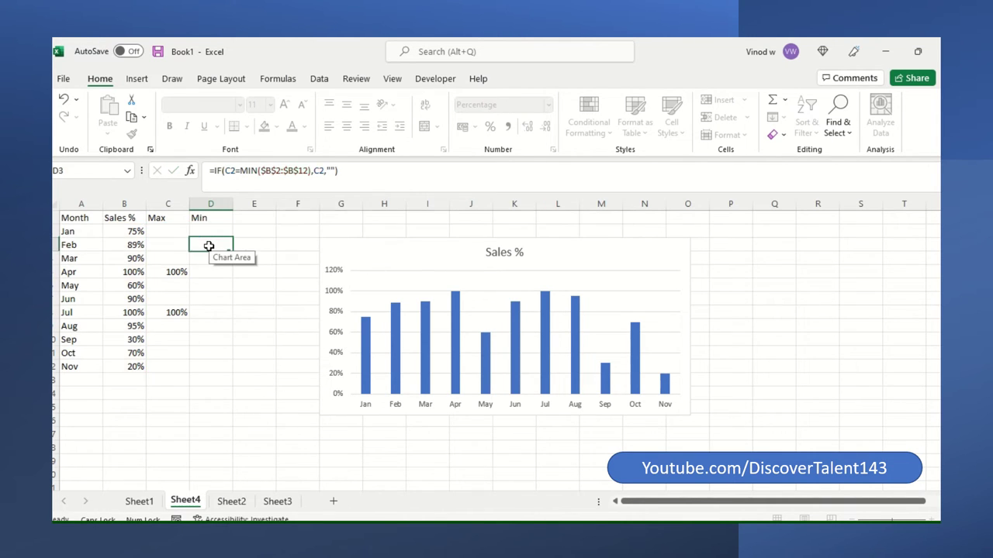
# Fill the D2 Min formula down through D12.
pyautogui.press('Up')
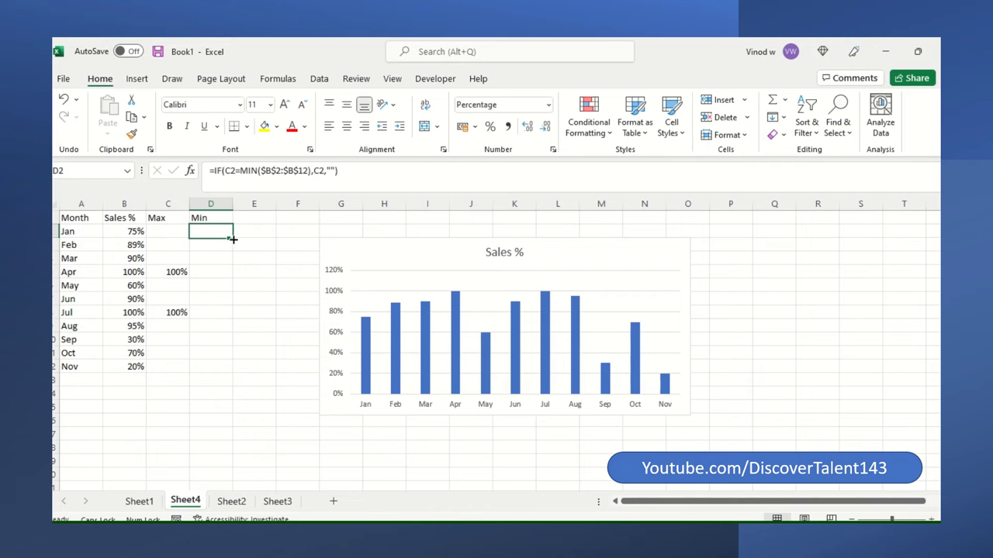
pyautogui.moveTo(232, 239); pyautogui.dragTo(229, 376)
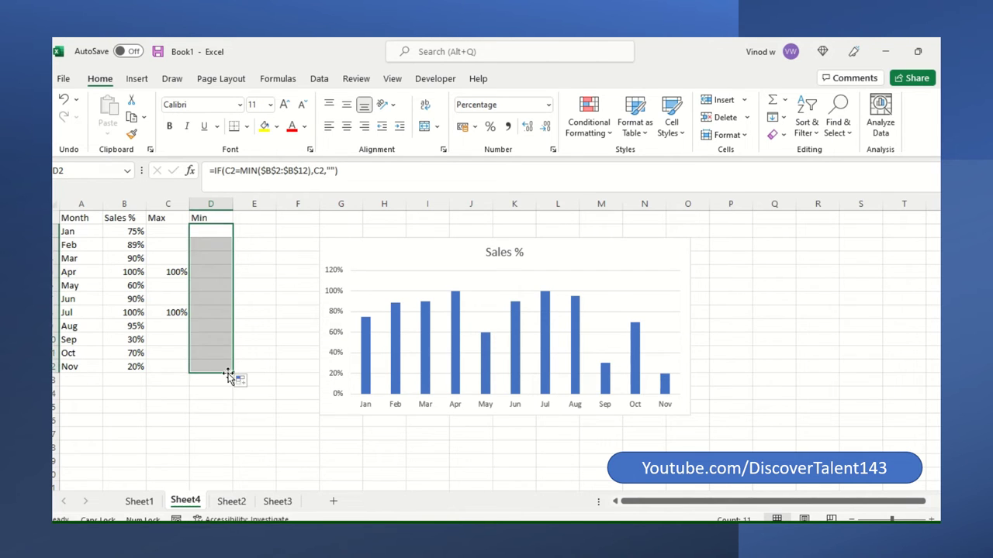
pyautogui.click(281, 260)
pyautogui.click(229, 236)
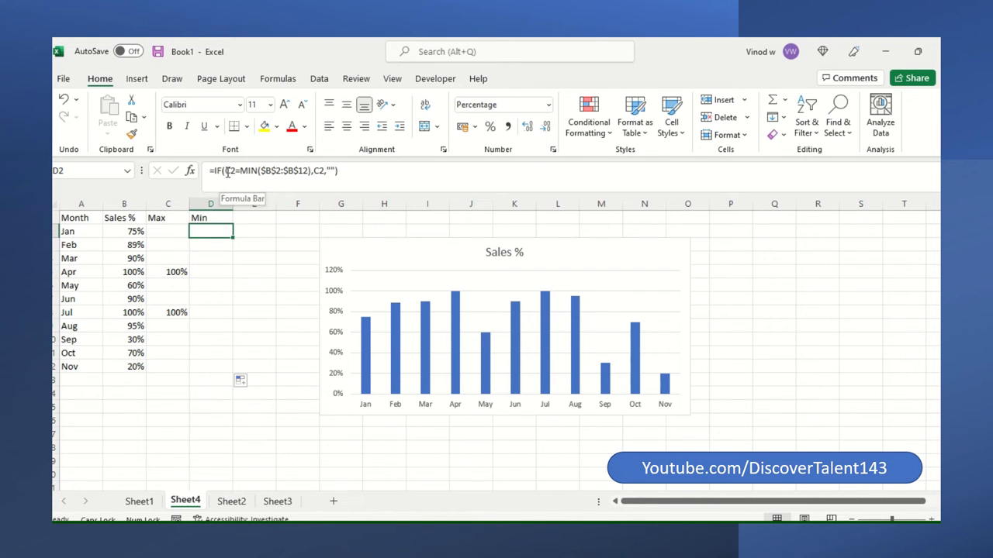
# Change both C2 references in D2's Min formula to B2, then refill it down to D12.
pyautogui.click(222, 224)
pyautogui.doubleClick(214, 233)
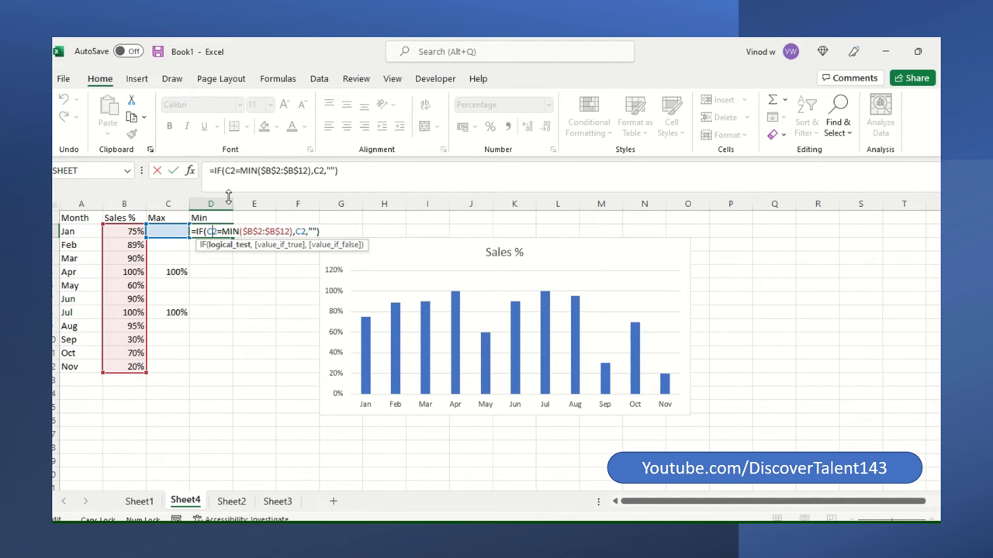
pyautogui.click(226, 177)
pyautogui.hotkey('shift', 'Right')
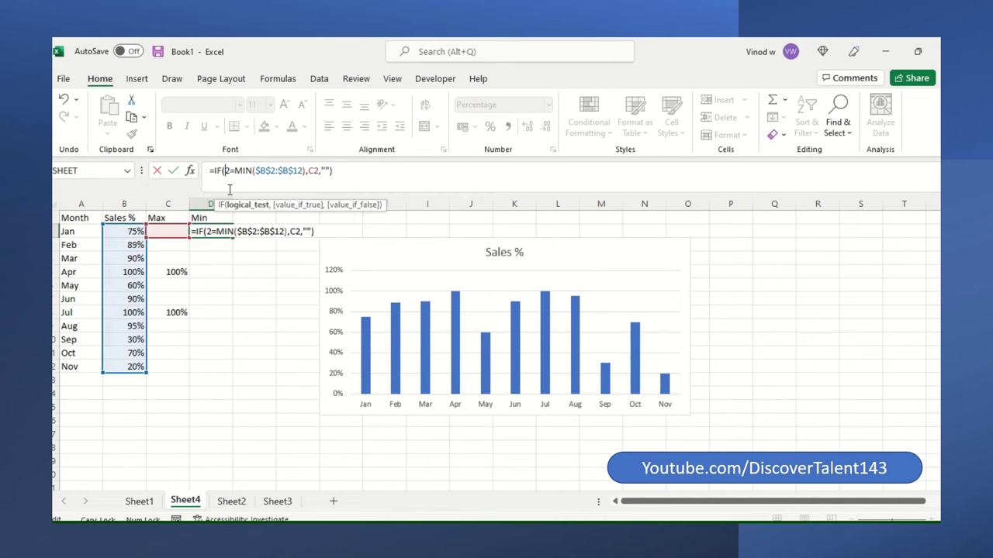
pyautogui.press('capslock')
pyautogui.write('b')
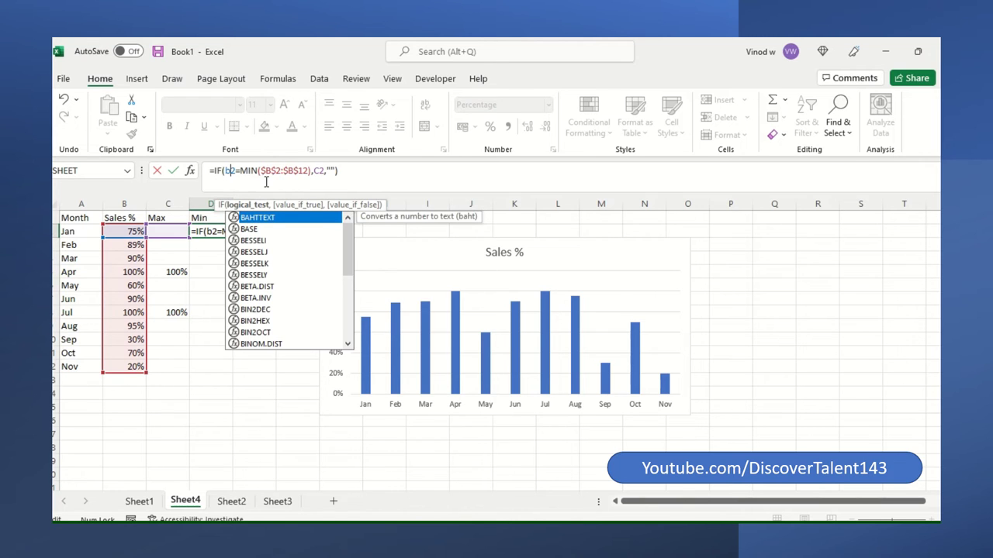
pyautogui.click(315, 171)
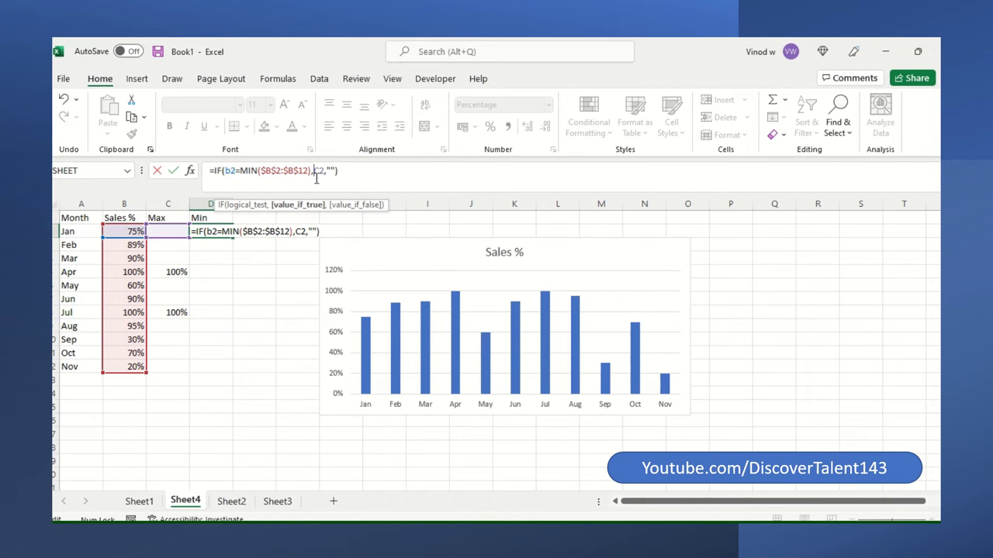
pyautogui.press('Delete')
pyautogui.write('b')
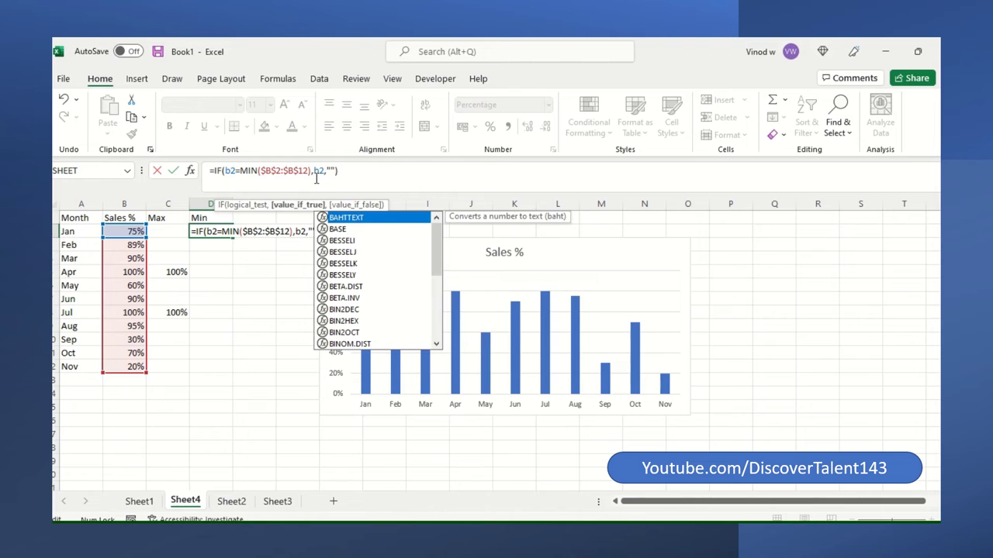
pyautogui.press('Return')
pyautogui.click(230, 233)
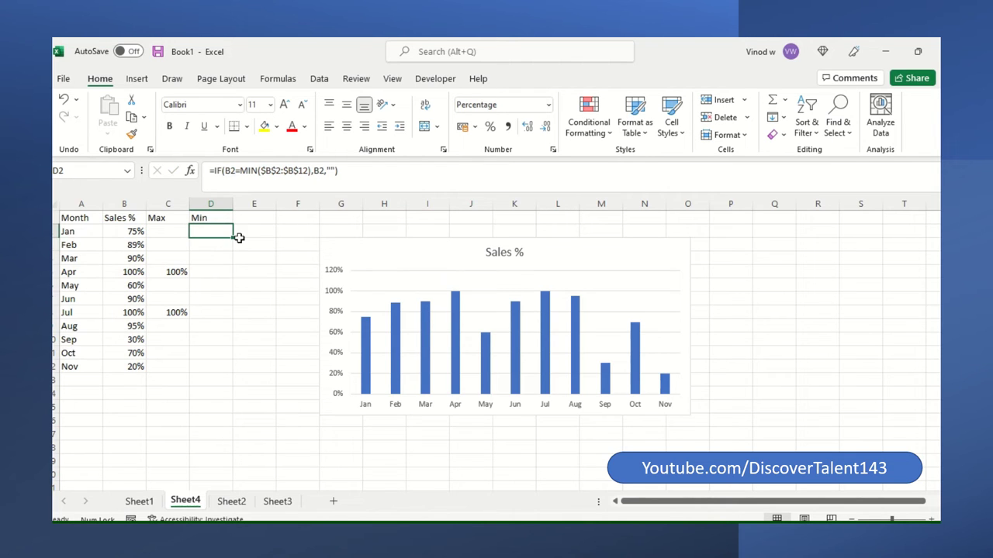
pyautogui.moveTo(233, 238); pyautogui.dragTo(231, 372)
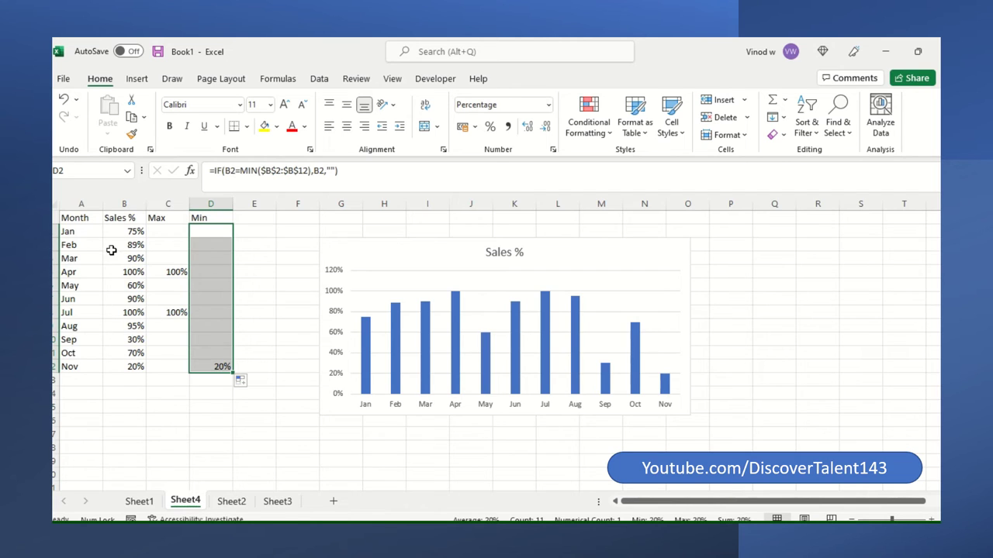
# Extend the chart's B2:B12 source range across the Max and Min columns C and D.
pyautogui.click(92, 220)
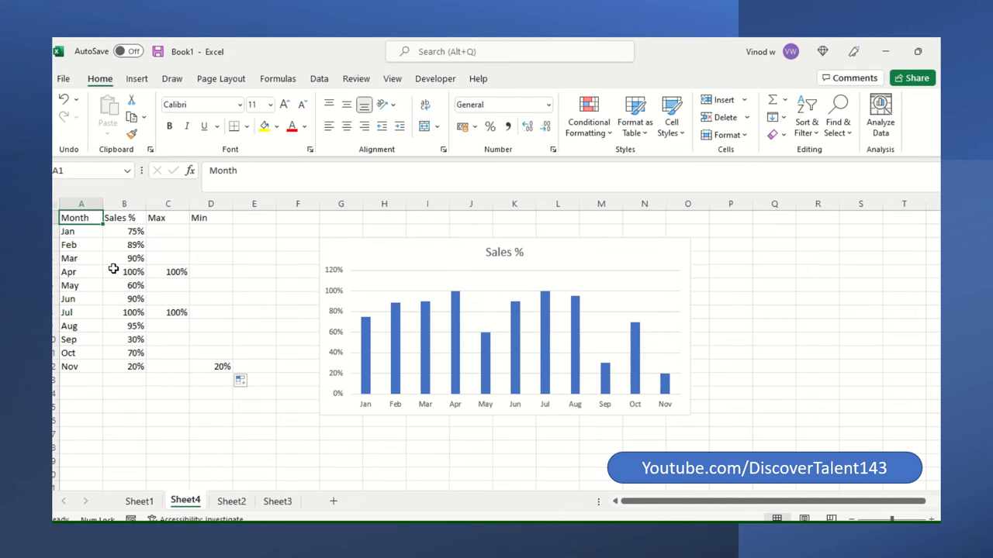
pyautogui.click(370, 258)
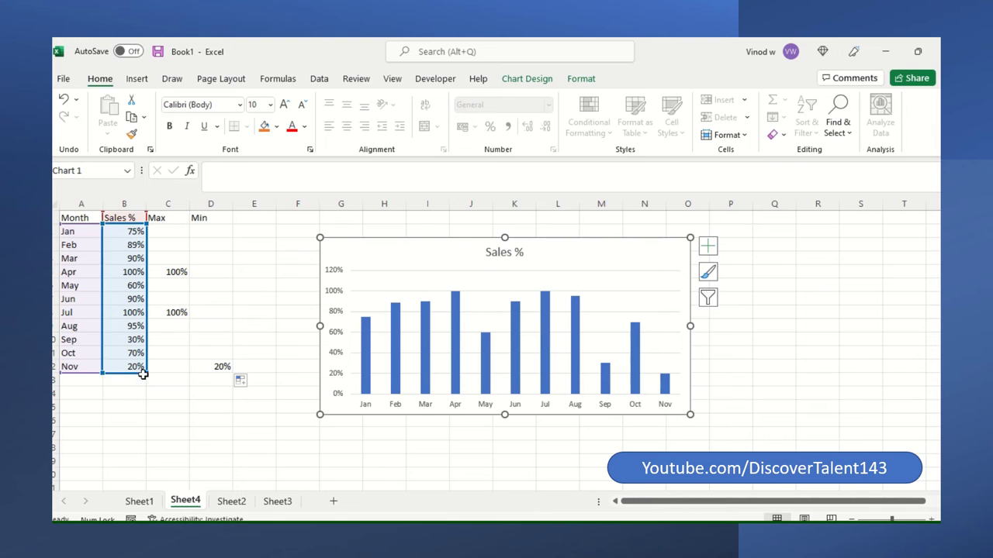
pyautogui.moveTo(146, 376); pyautogui.dragTo(218, 376)
pyautogui.click(419, 453)
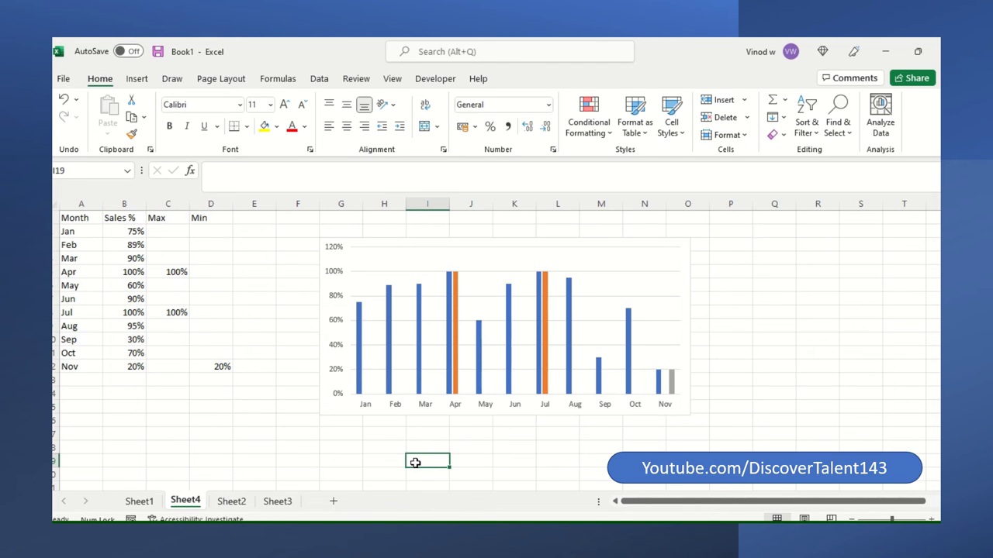
# Set the Max series overlap to 100%, then move the chart left toward the data.
pyautogui.moveTo(358, 393)
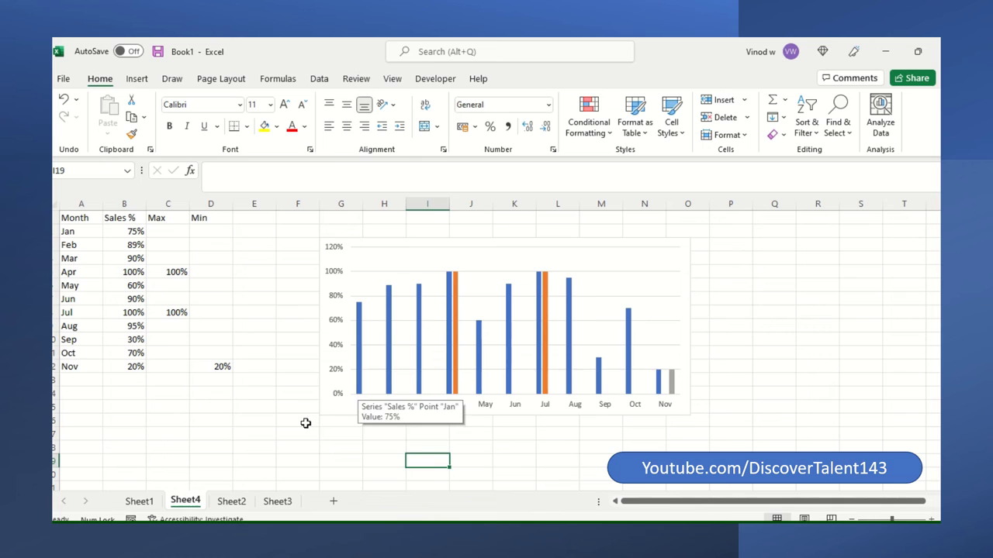
pyautogui.rightClick(456, 391)
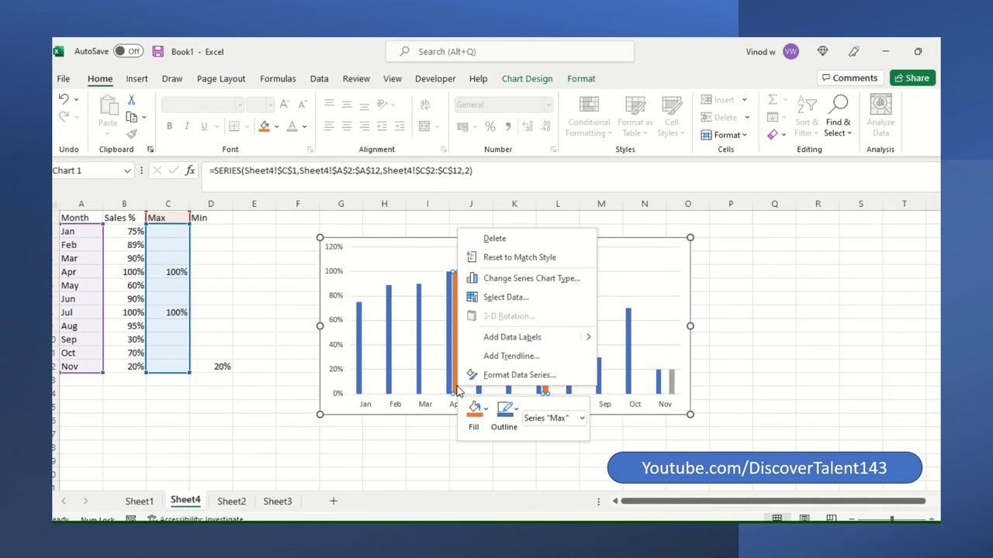
pyautogui.click(520, 375)
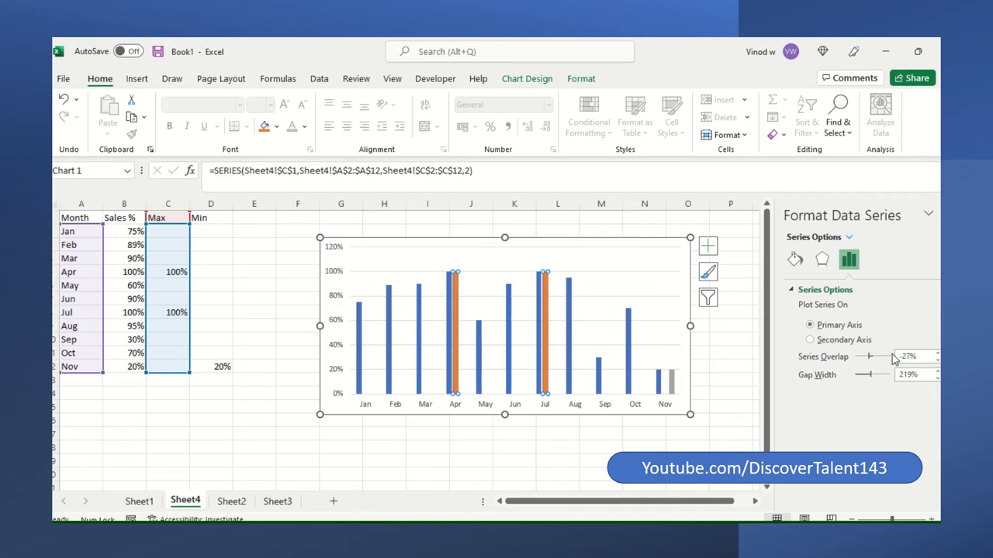
pyautogui.moveTo(916, 357); pyautogui.dragTo(884, 362)
pyautogui.write('100')
pyautogui.press('Return')
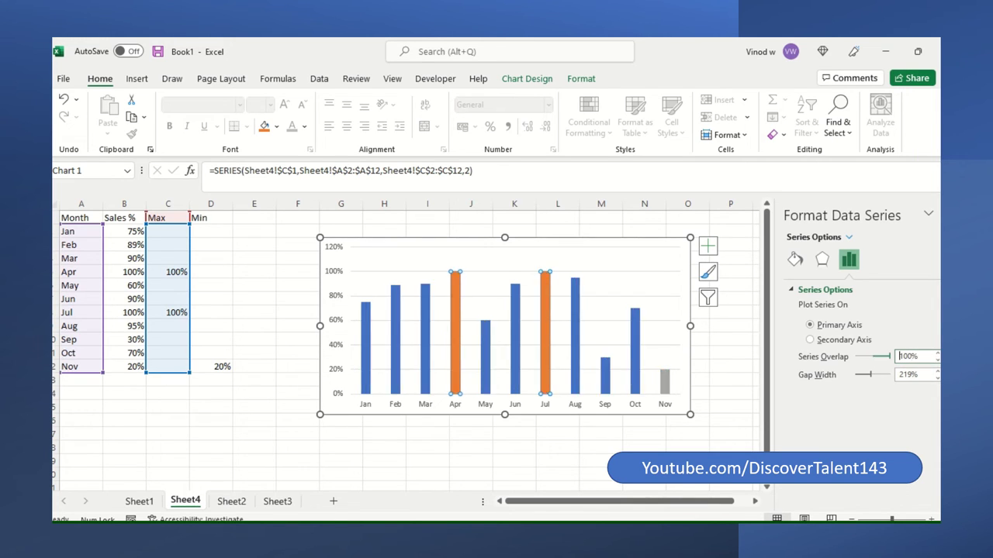
pyautogui.click(936, 214)
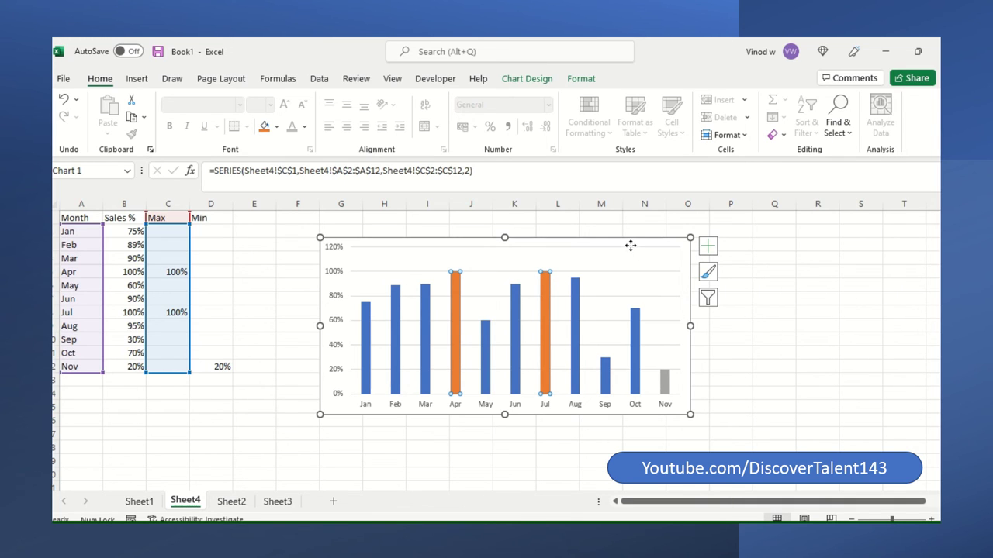
pyautogui.click(604, 243)
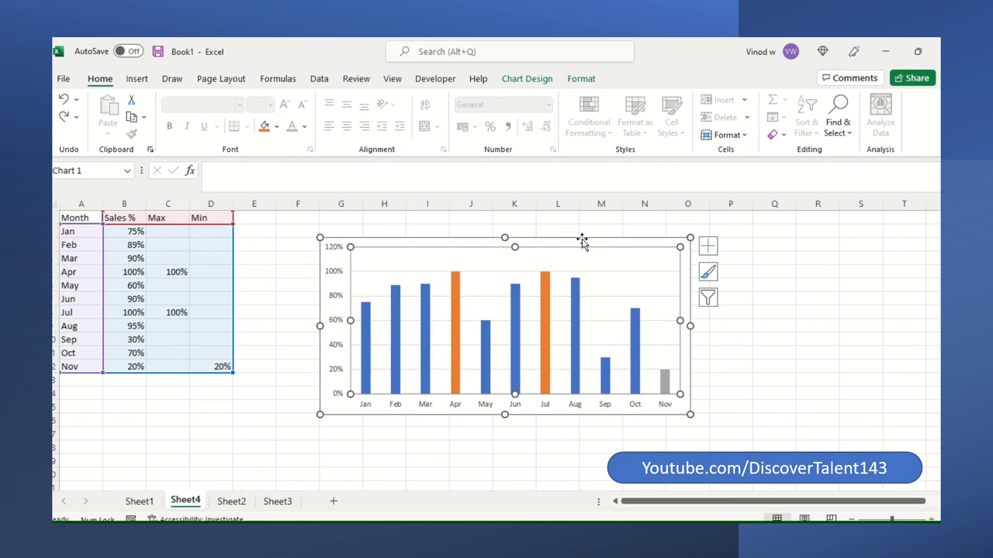
pyautogui.moveTo(582, 239); pyautogui.dragTo(545, 226)
# Change Jun's Sales % in B7 to 20%.
pyautogui.click(138, 301)
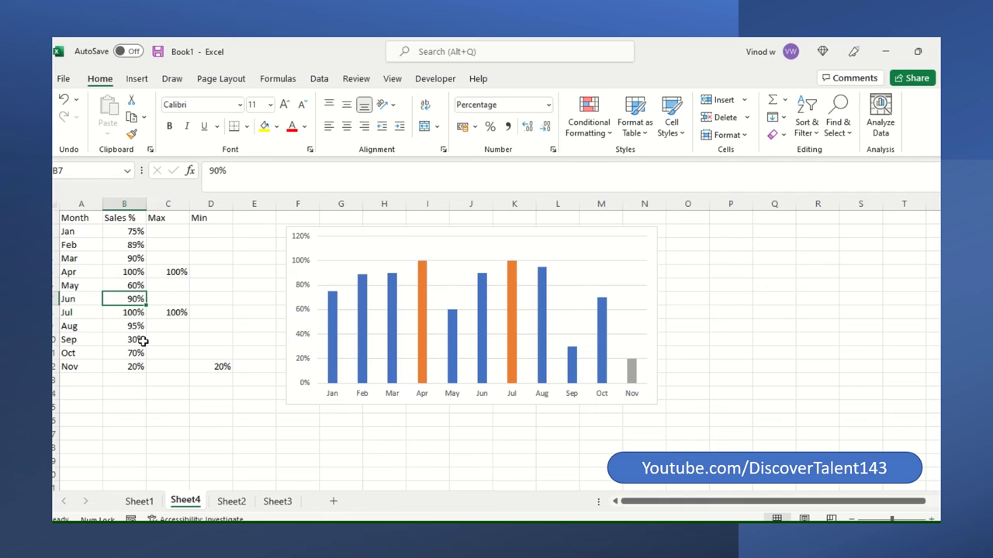
pyautogui.write('2')
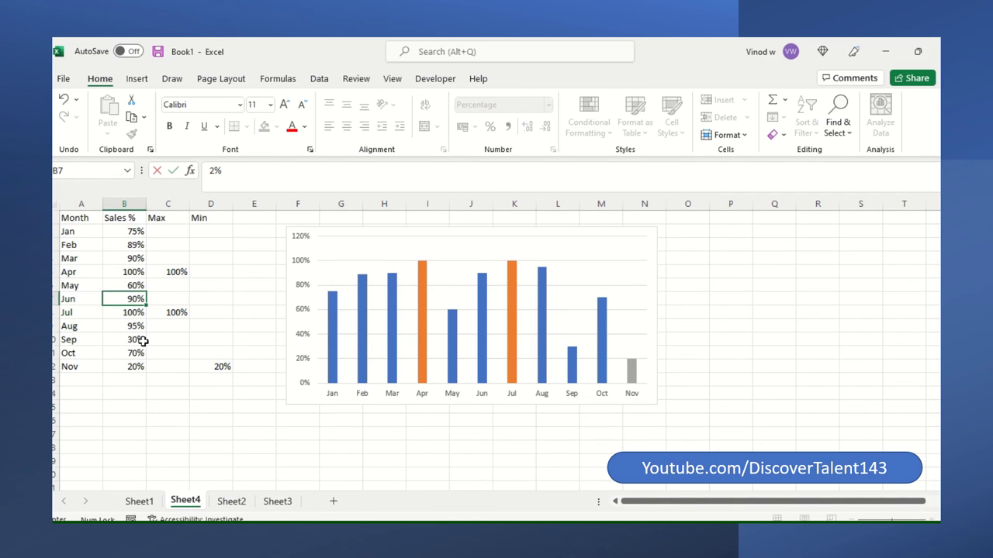
pyautogui.press('Return')
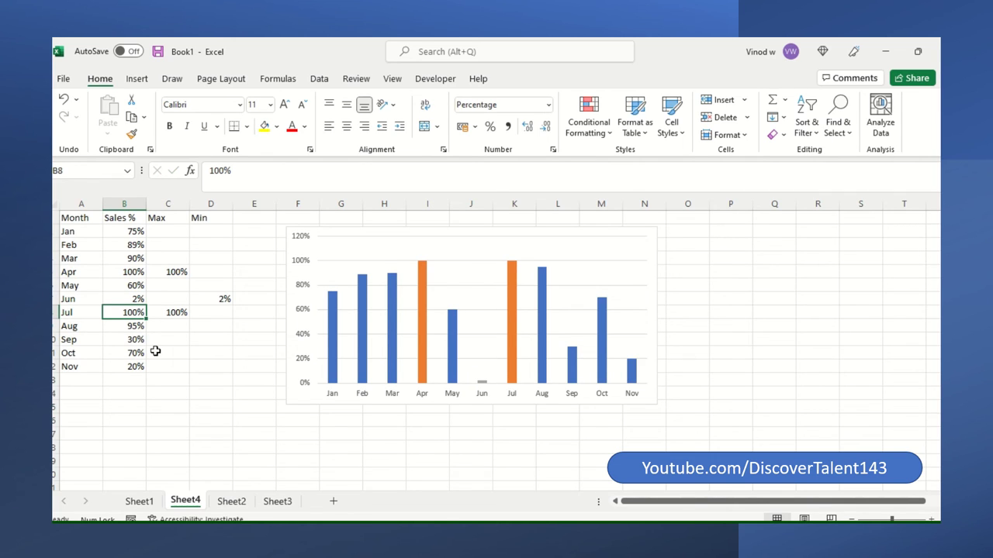
pyautogui.click(136, 299)
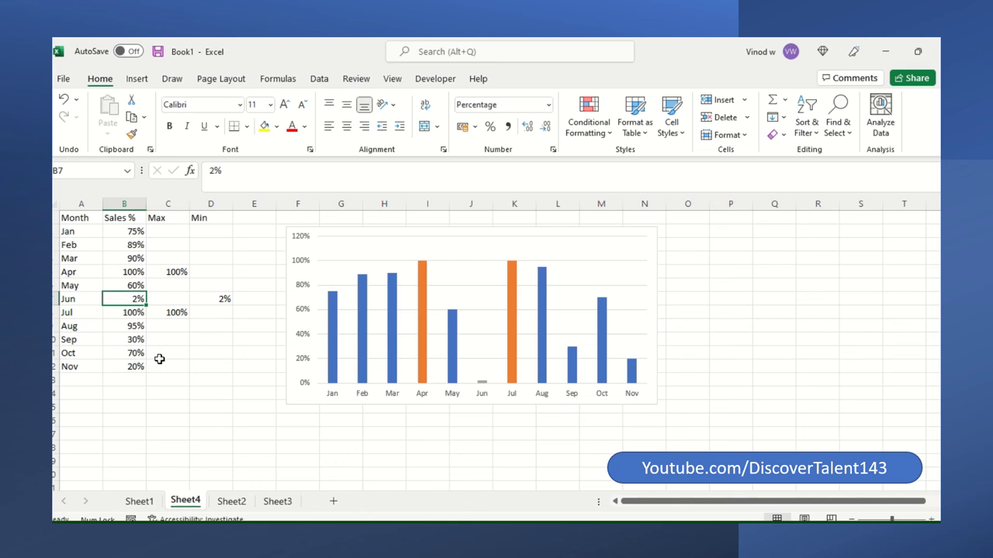
pyautogui.write('20')
pyautogui.press('Return')
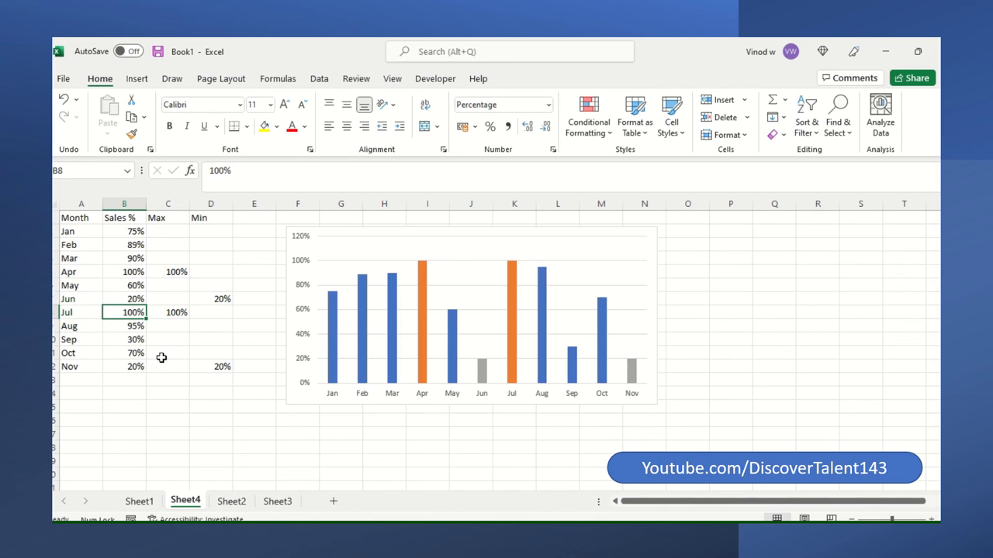
# Set Apr's Sales % to 30% and Jul's to 89%, leaving Aug as the maximum.
pyautogui.moveTo(479, 385)
pyautogui.click(133, 301)
pyautogui.click(140, 366)
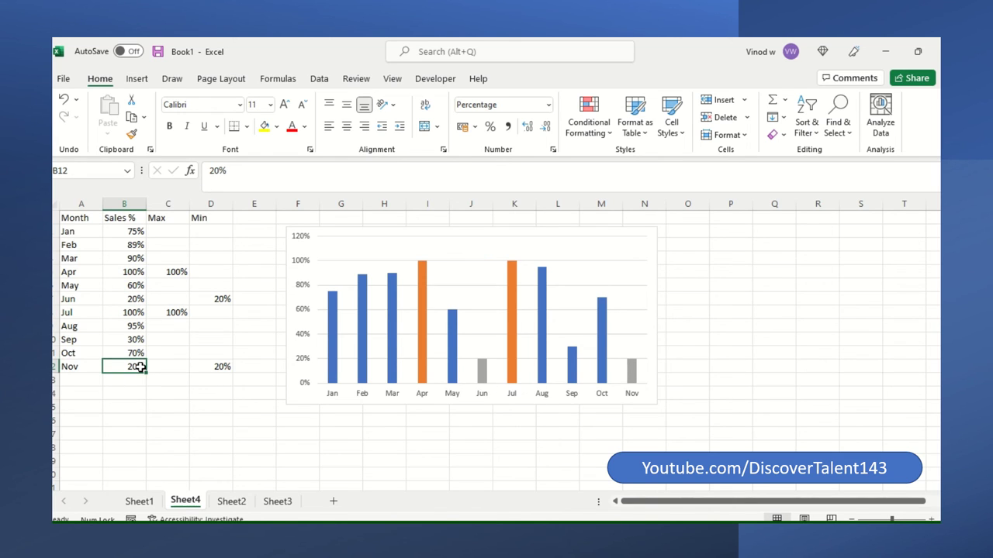
pyautogui.click(133, 268)
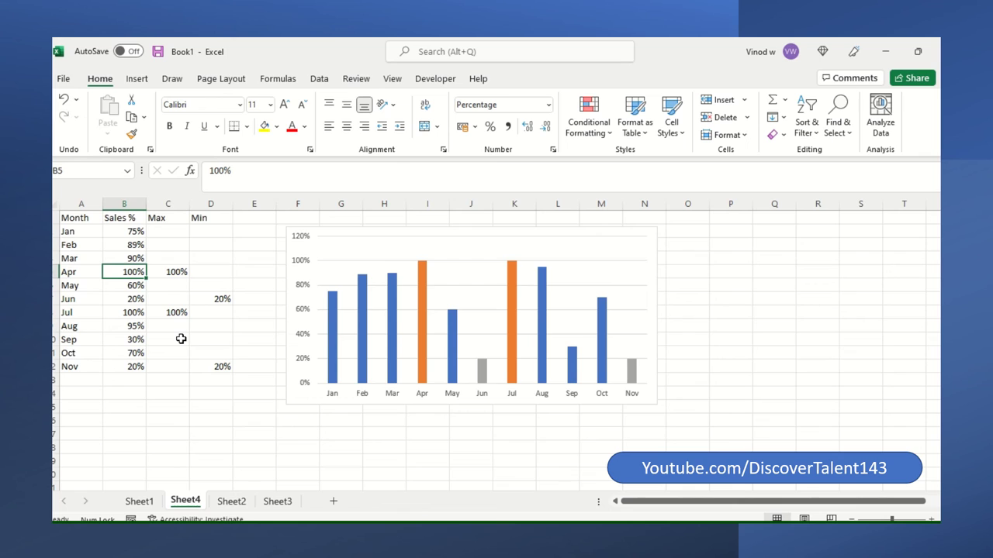
pyautogui.write('3')
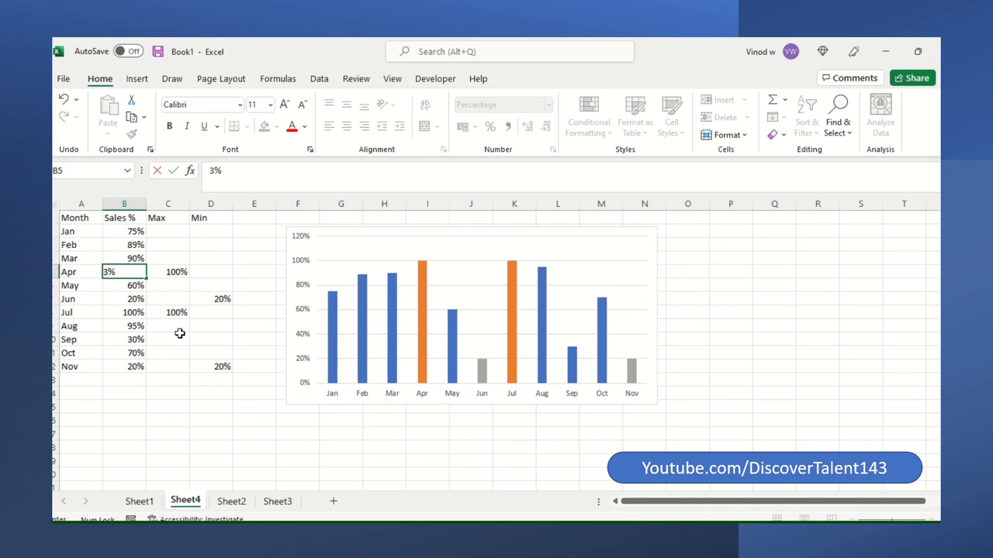
pyautogui.write('0')
pyautogui.press('Return')
pyautogui.click(133, 313)
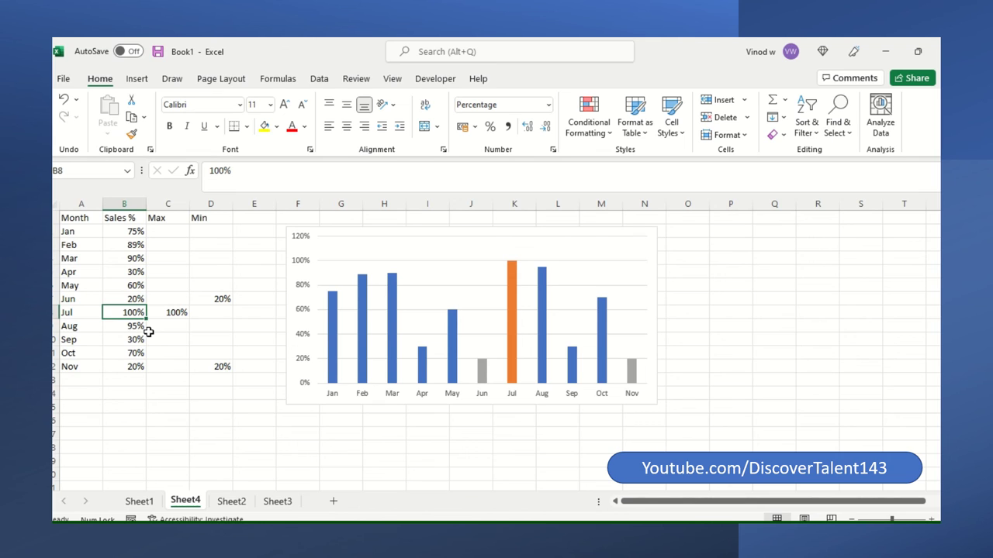
pyautogui.write('89')
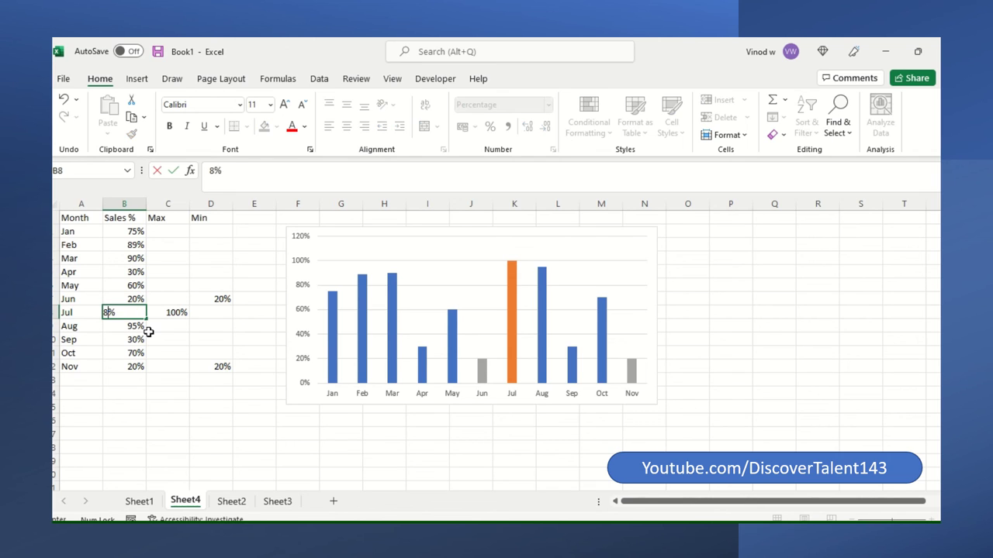
pyautogui.press('Return')
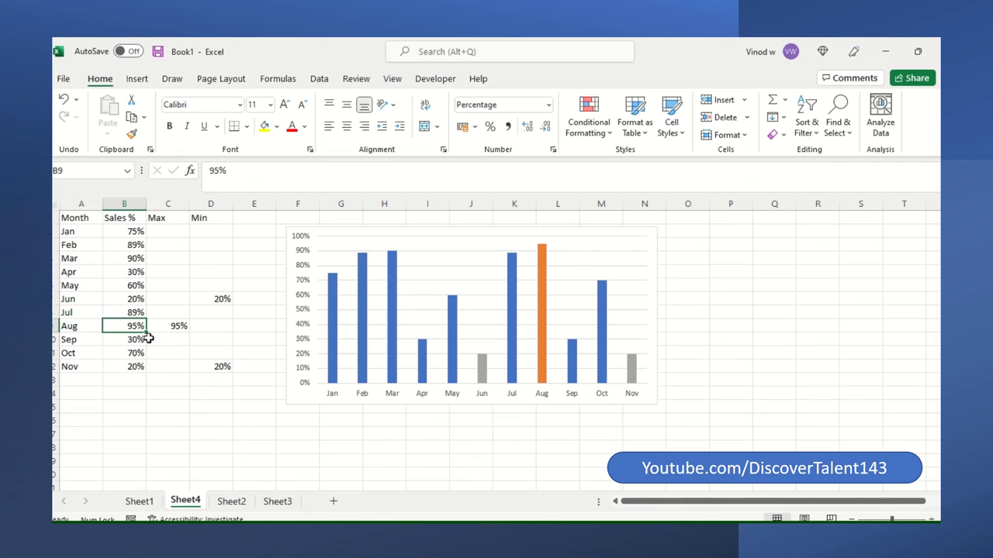